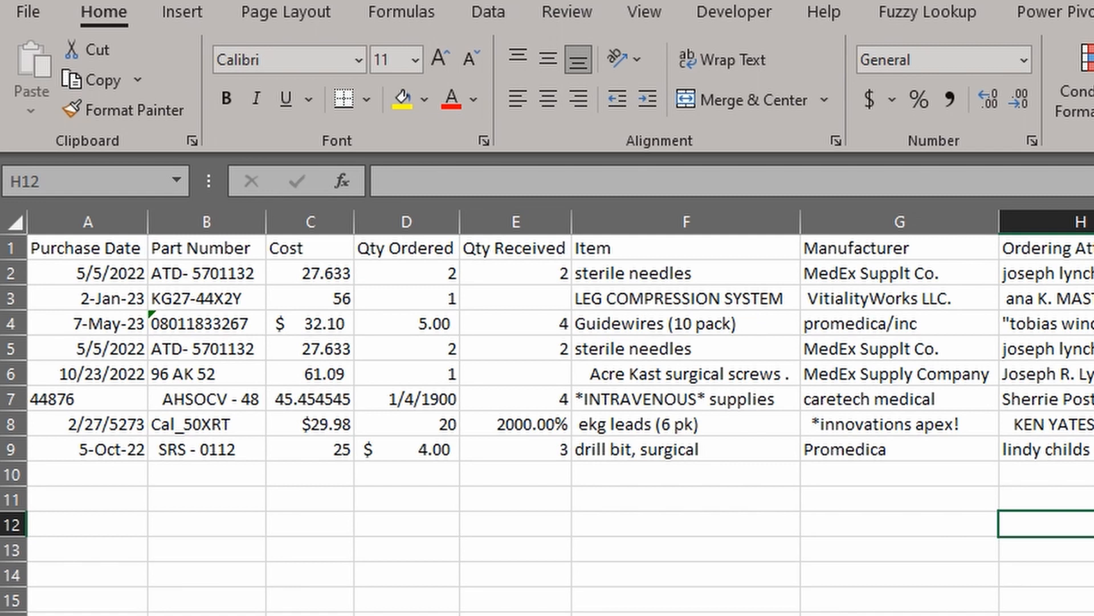
Highlight duplicate values across the whole order table with light red fill and dark red text
left_click(562, 342)
key("ctrl+a")
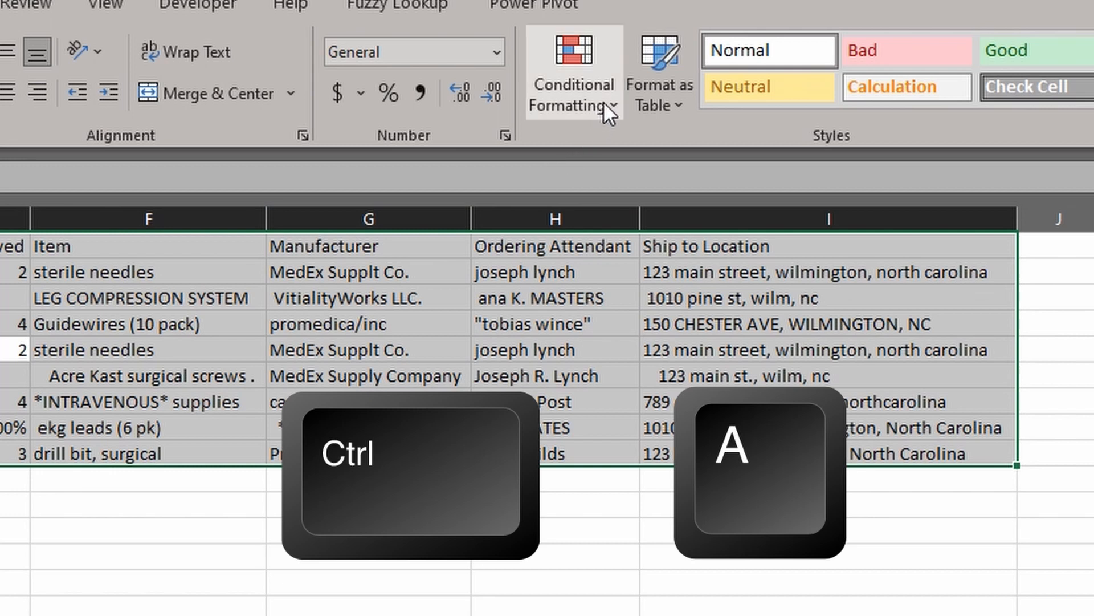
left_click(603, 101)
mouse_move(651, 149)
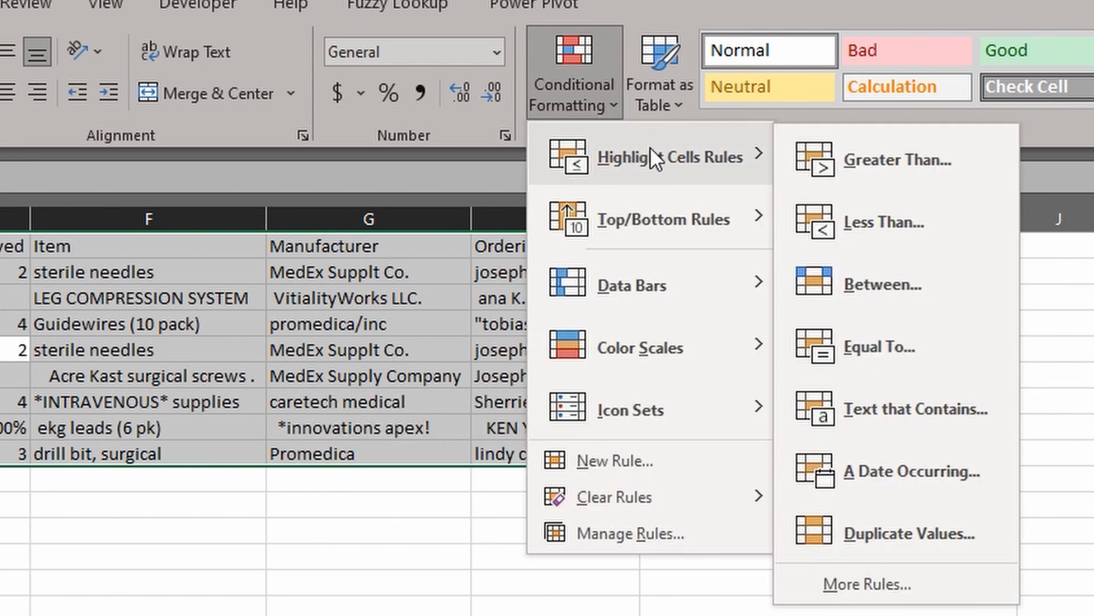
left_click(923, 532)
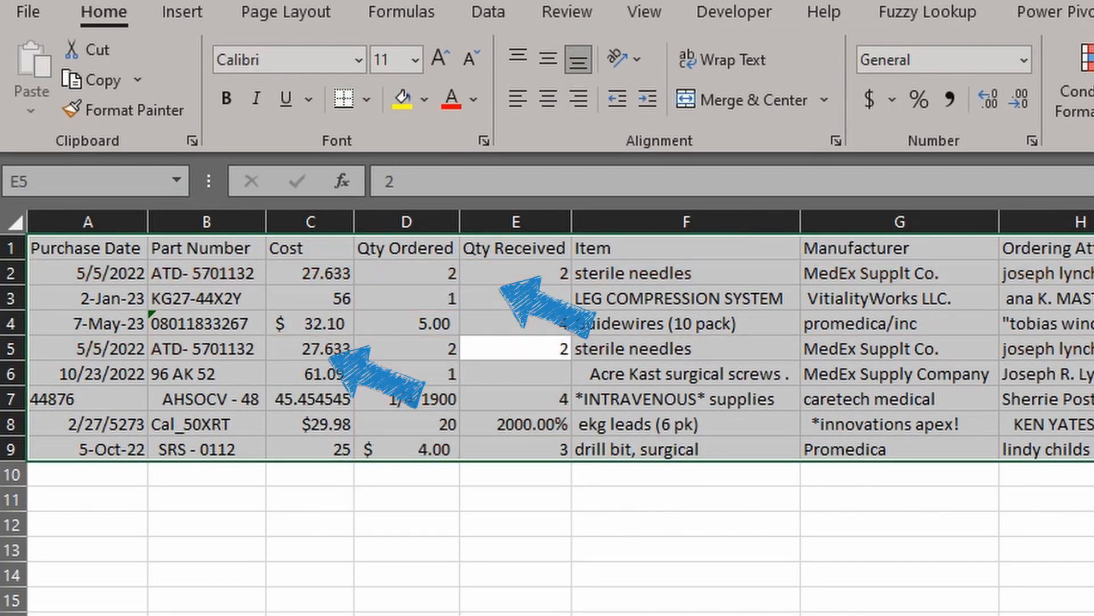
left_click(900, 614)
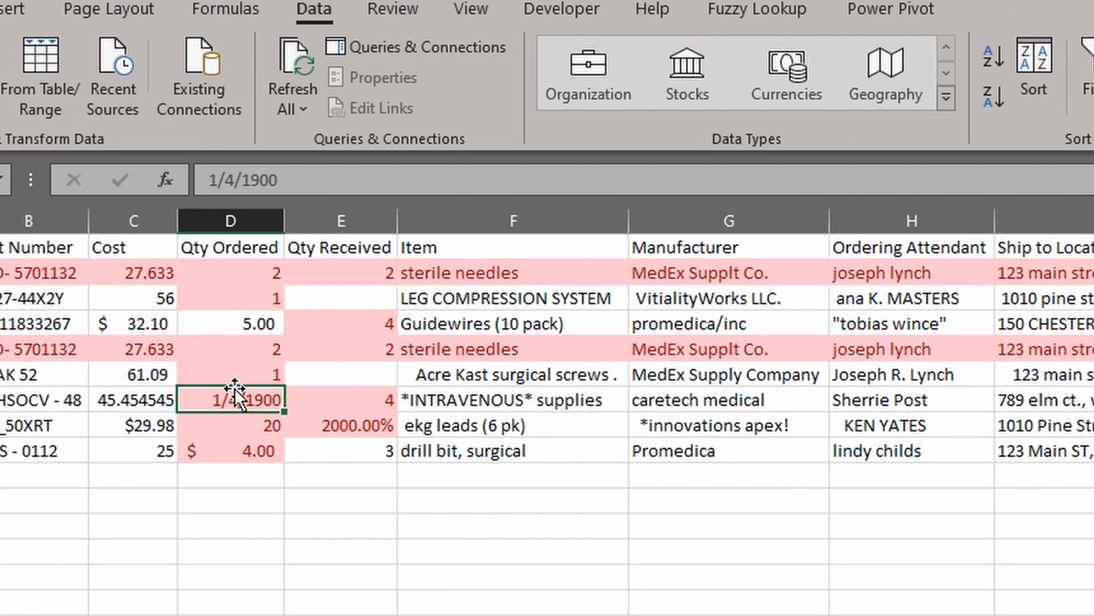
key("ctrl+a")
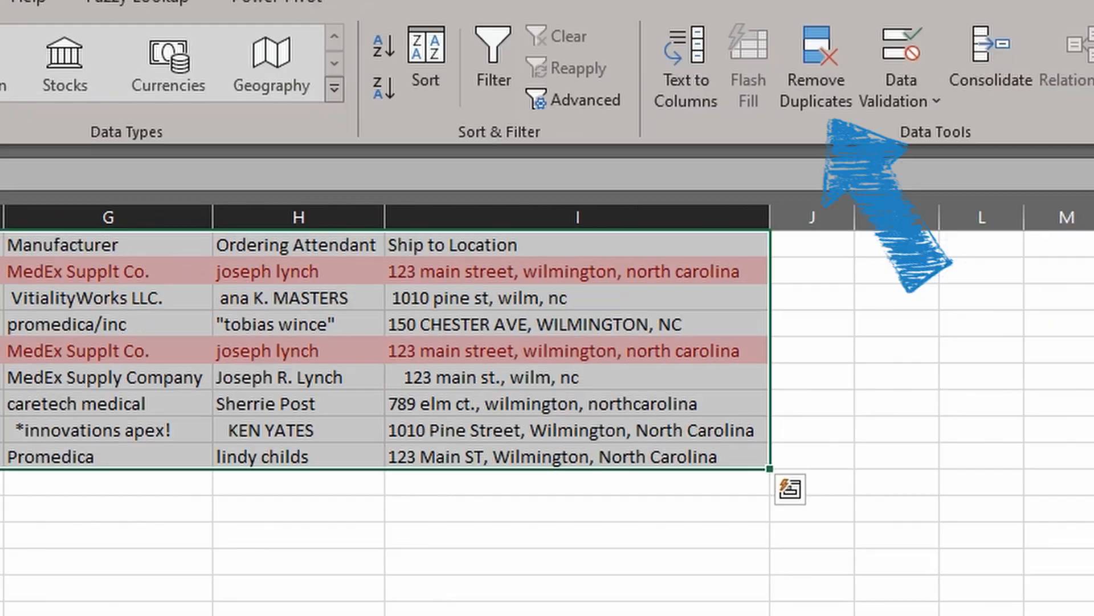
Run Remove Duplicates with headers enabled, dropping the repeated sterile needles row to leave seven orders
left_click(798, 104)
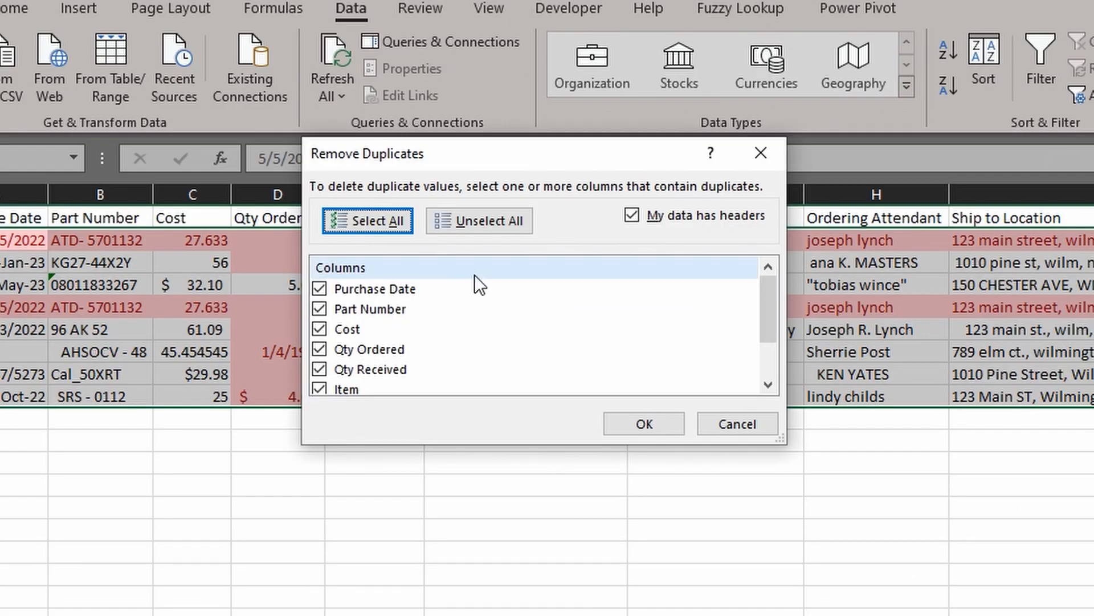
left_click(635, 219)
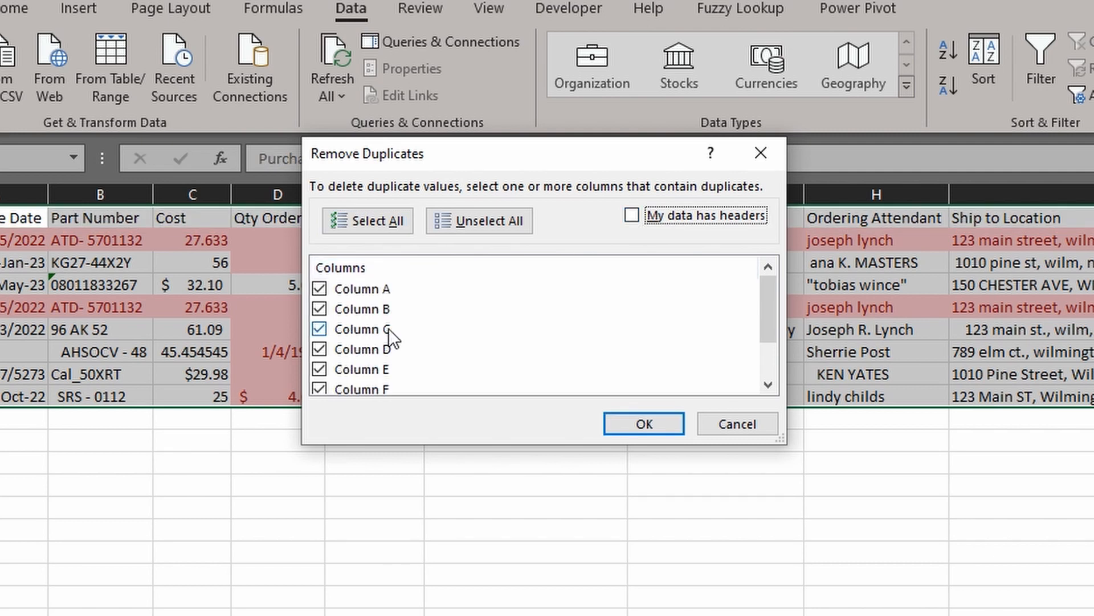
left_click(632, 216)
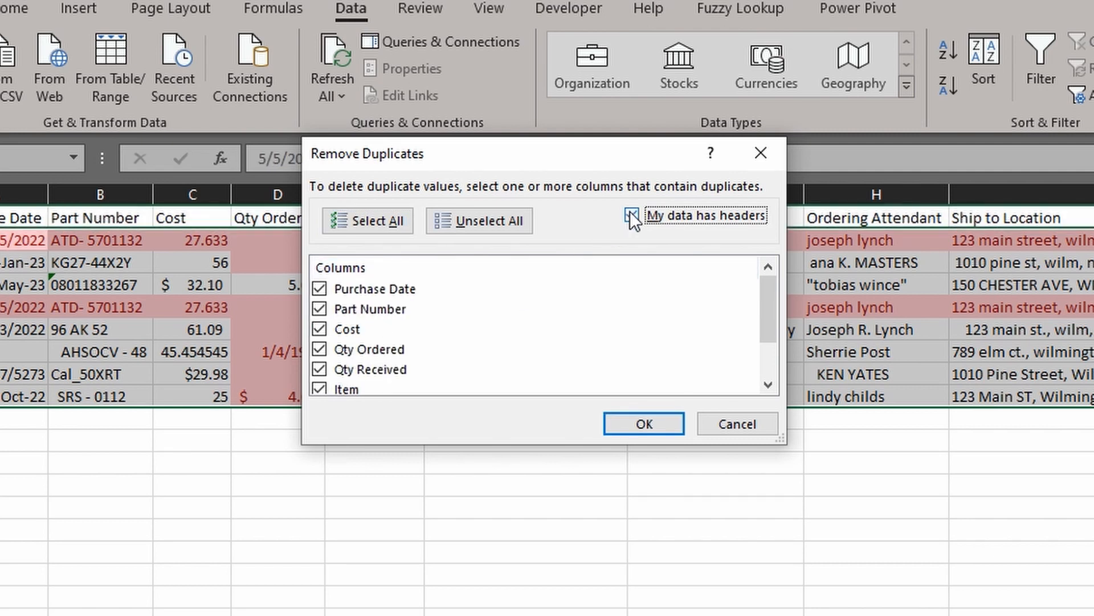
scroll(392, 289, "down", 3)
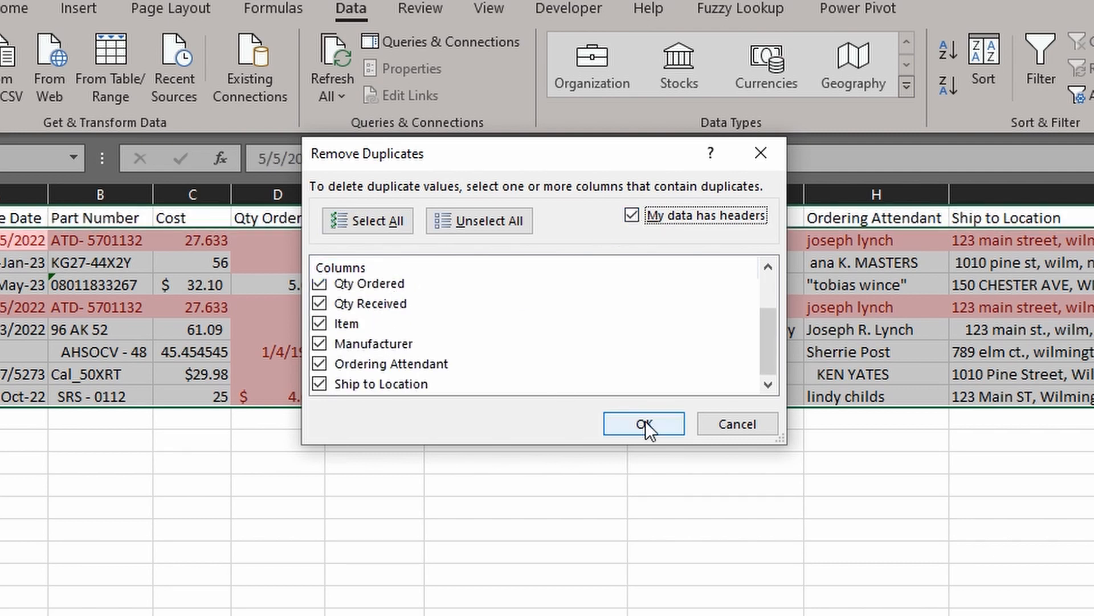
left_click(645, 422)
left_click(851, 463)
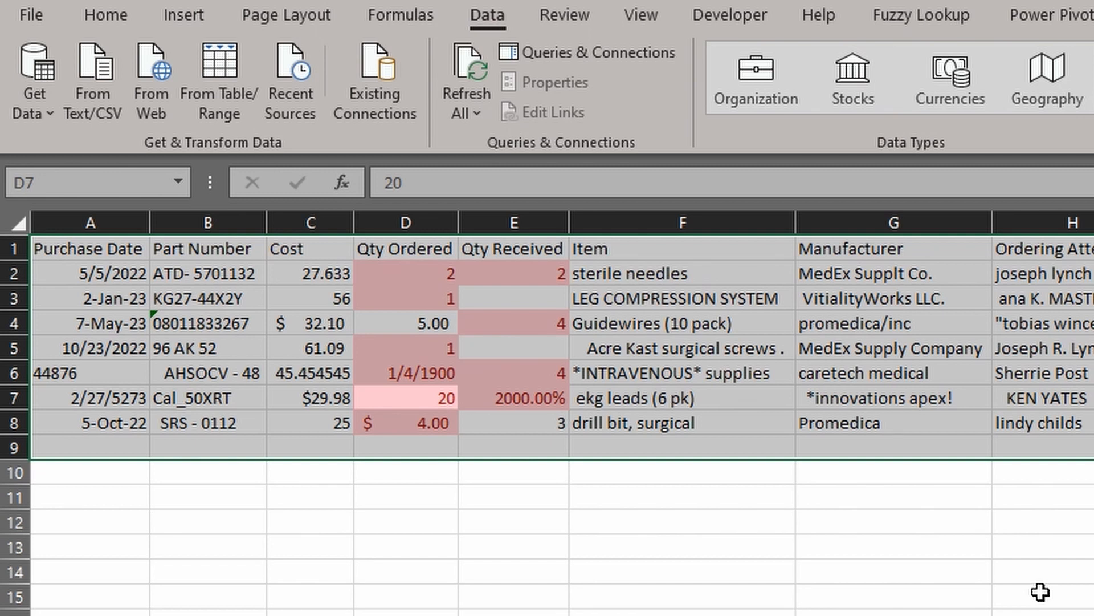
left_click(1040, 592)
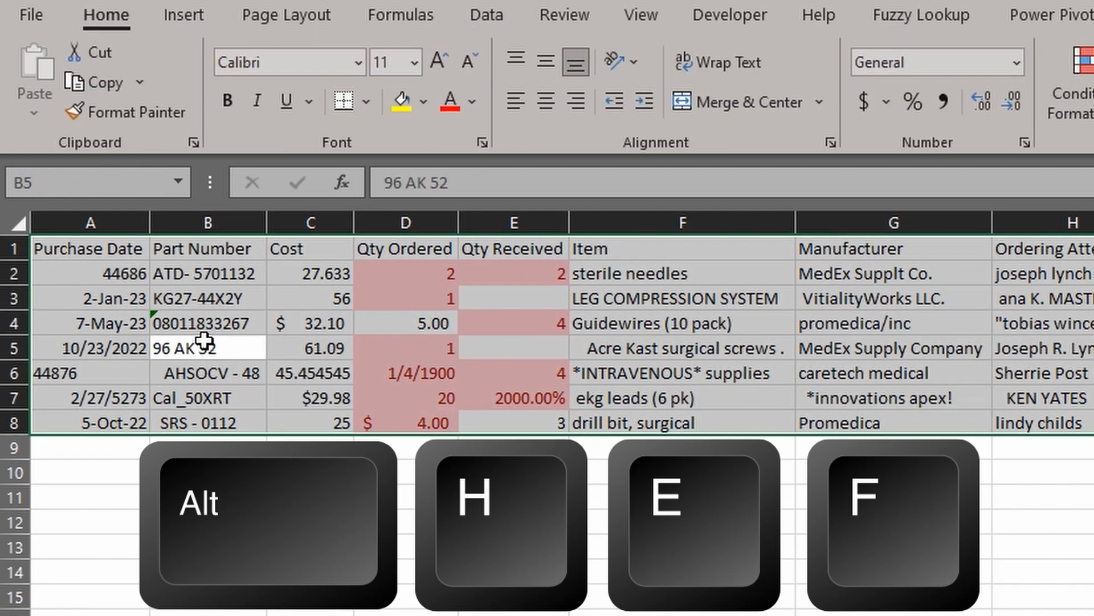
Clear all formats from the selected order table using Alt, H, E, F
key("alt")
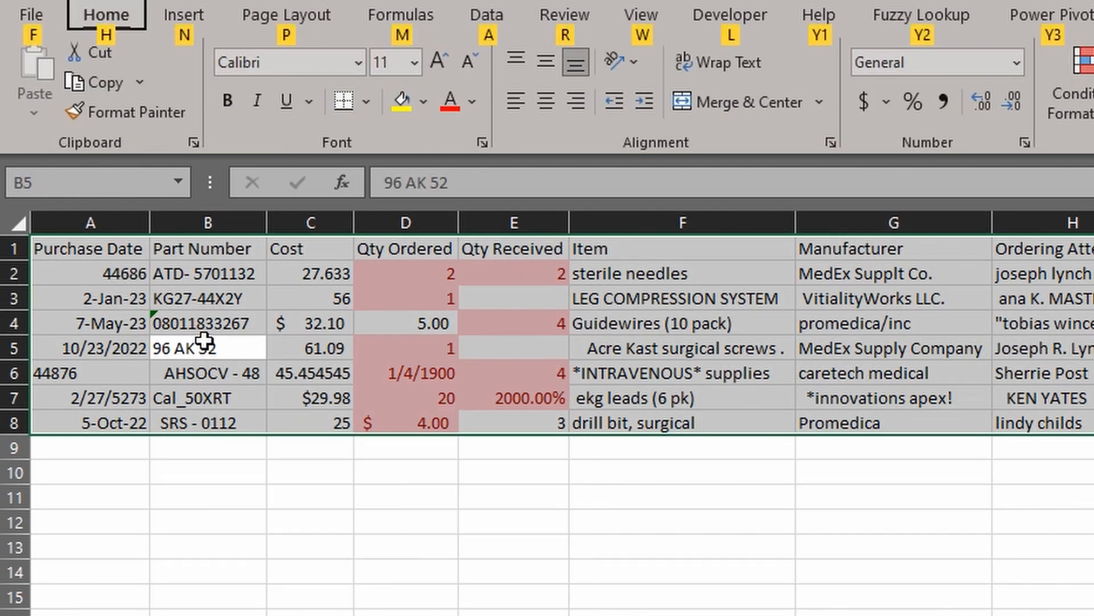
key("h")
key("e")
key("f")
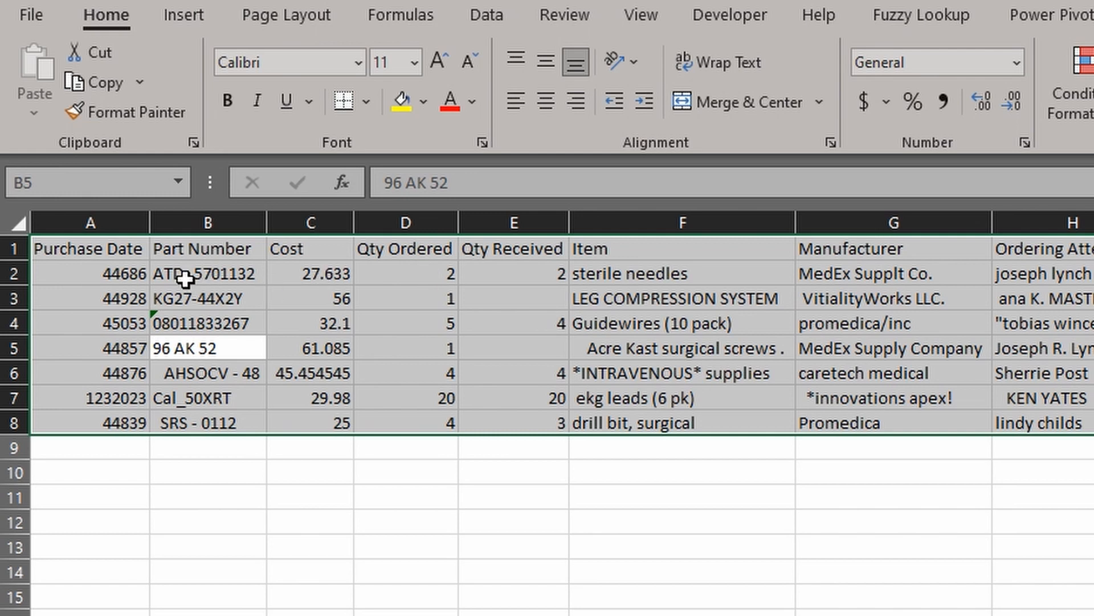
Try a Date format on A2:A8, spot the garbled A7 value, and undo the formatting
left_click_drag(134, 271, 143, 416)
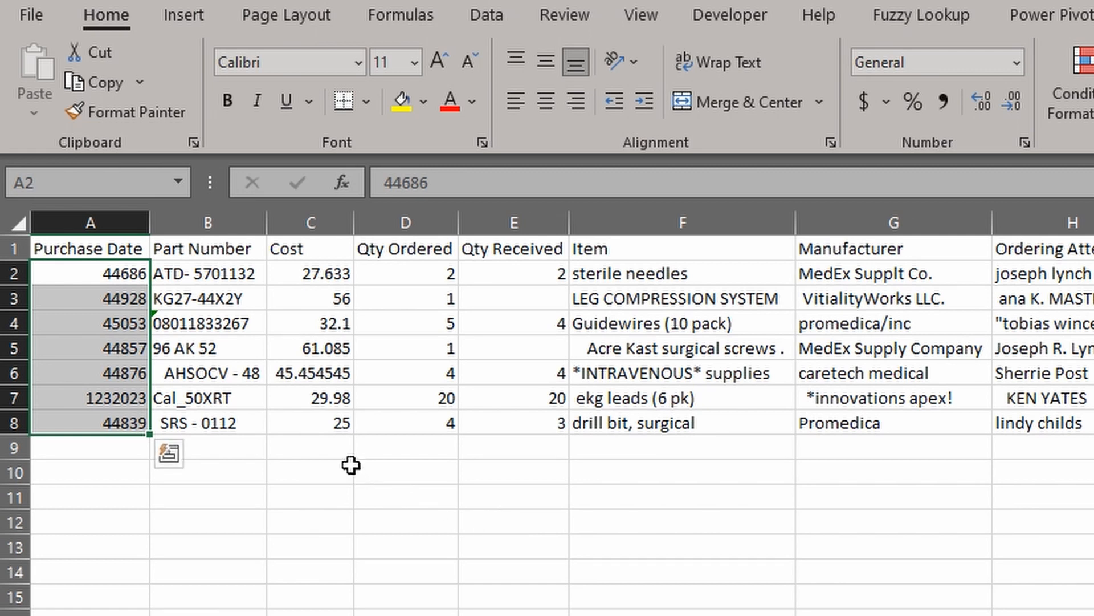
key("ctrl+1")
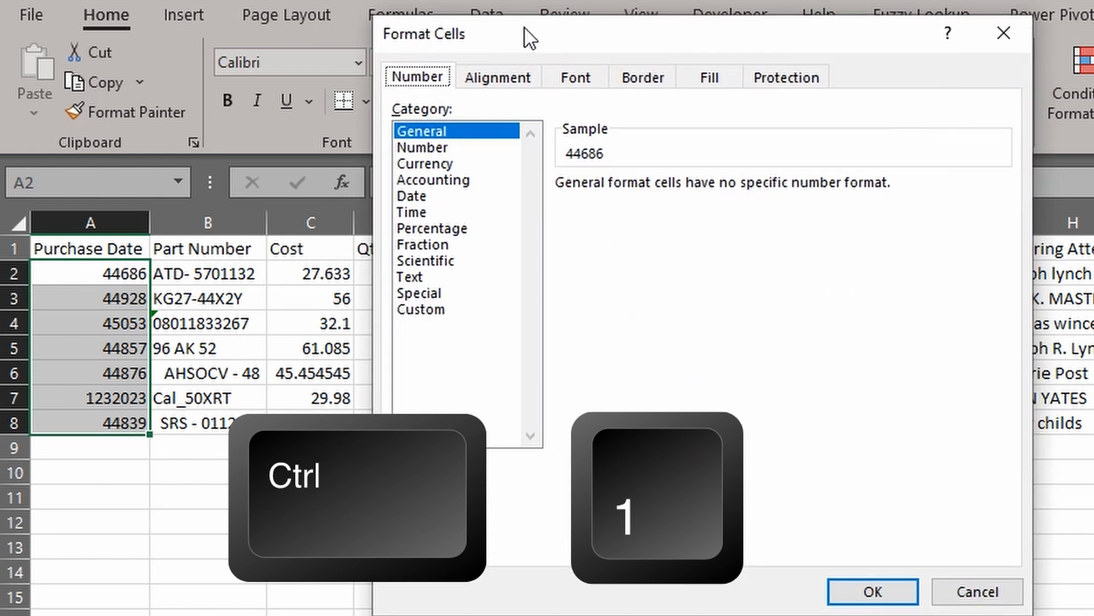
left_click(452, 198)
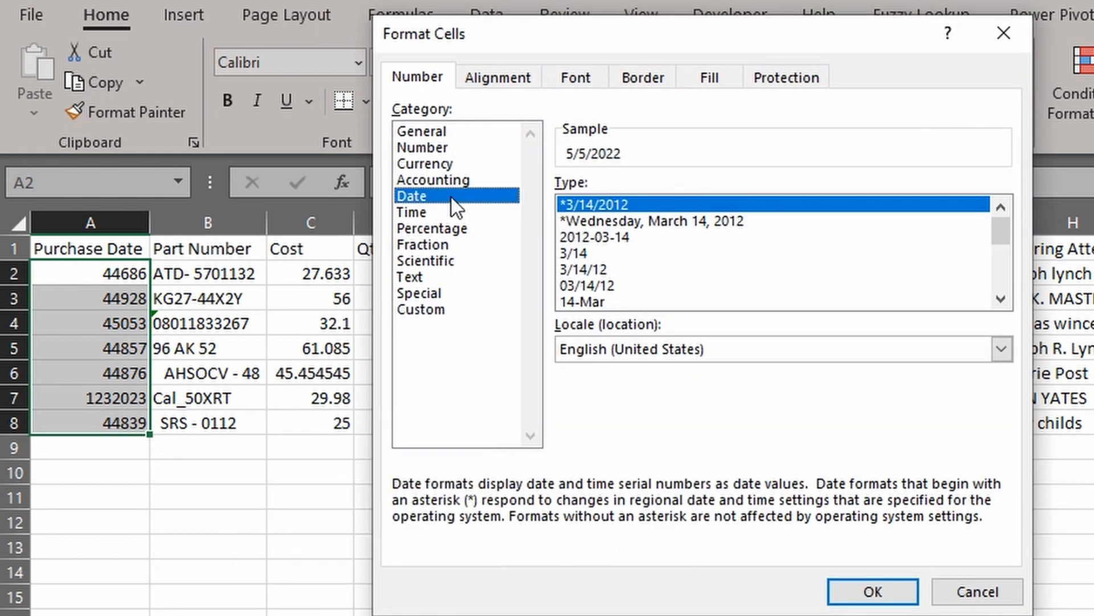
left_click(854, 591)
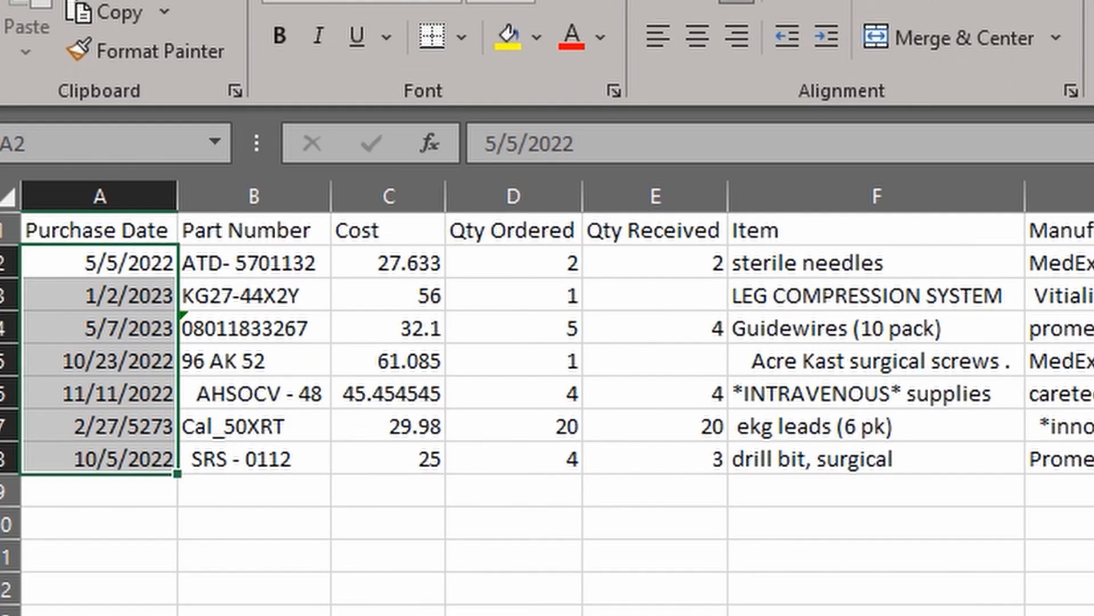
left_click(854, 594)
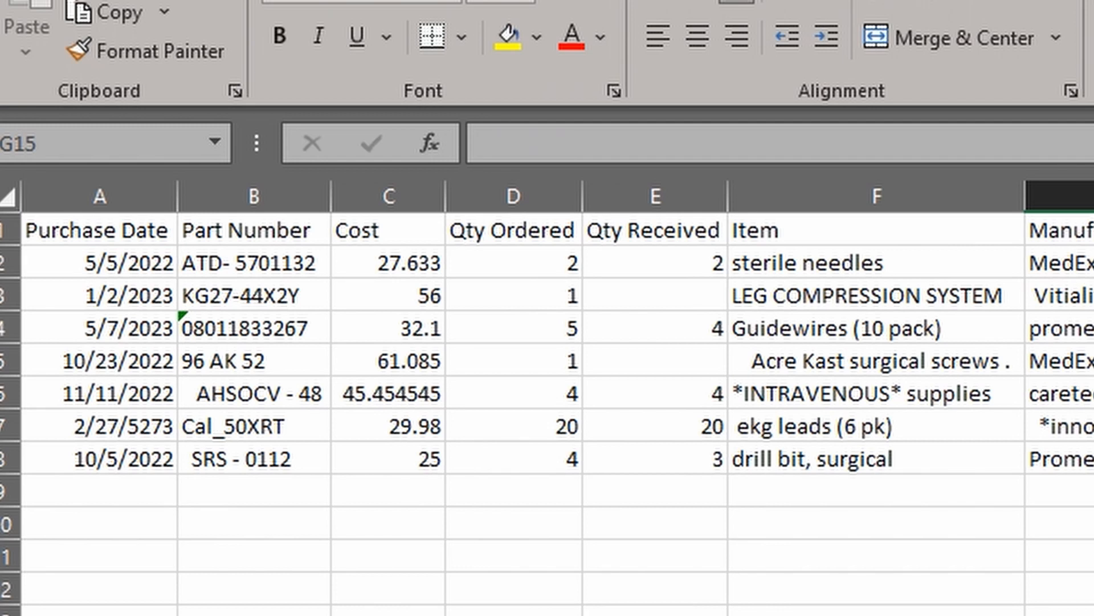
left_click(102, 428)
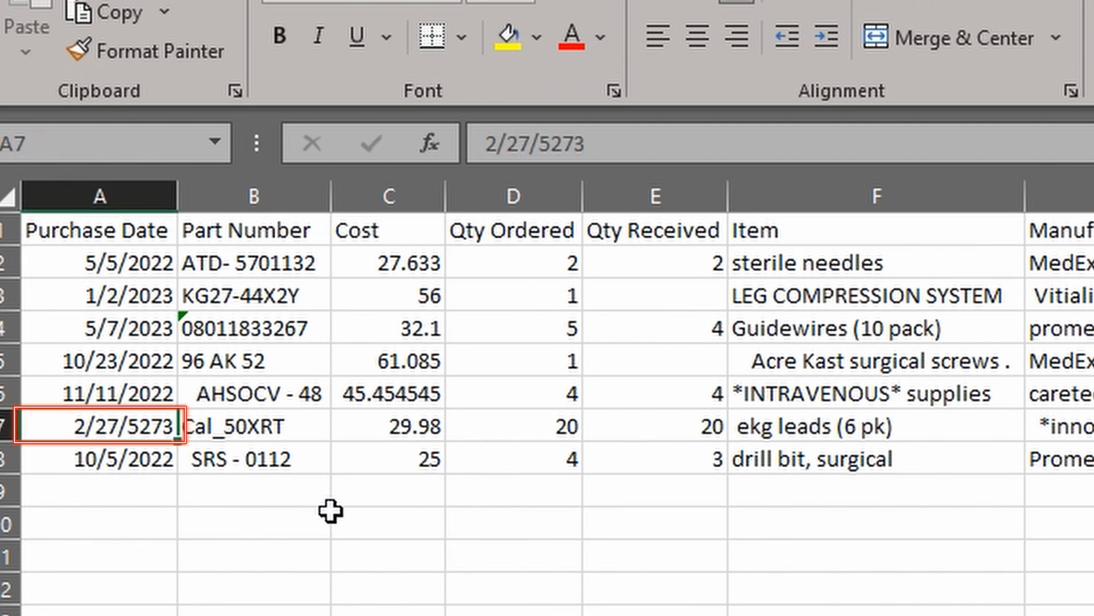
key("ctrl+z")
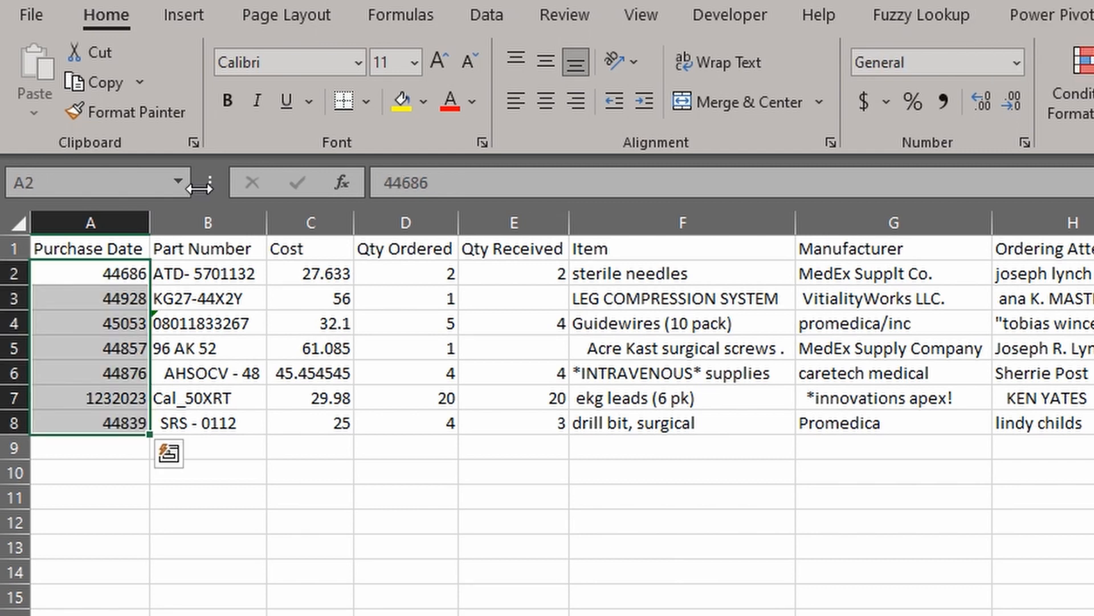
Correct A7 to 1/23/2023 and reapply the Date format to A2:A8
left_click(73, 398)
type("1/23/2023")
key("Return")
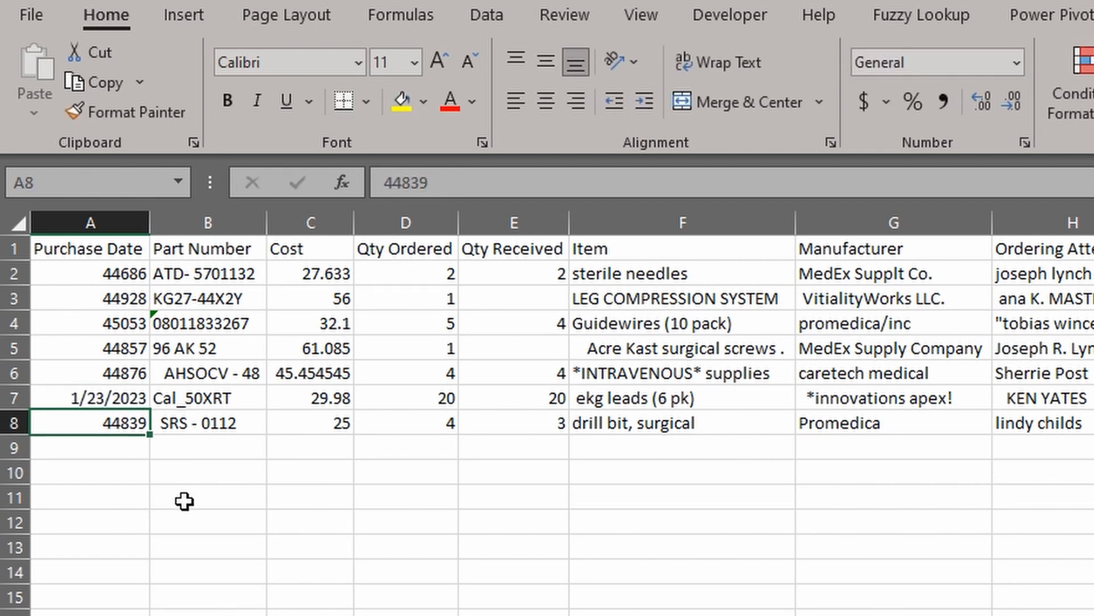
left_click_drag(115, 269, 114, 422)
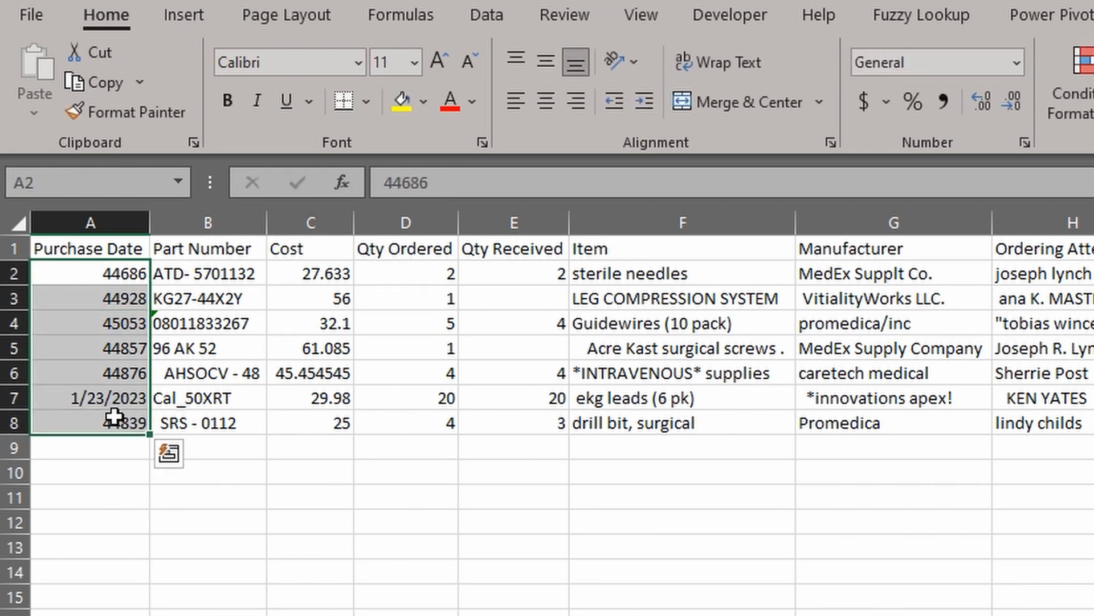
key("ctrl+1")
left_click(419, 197)
left_click(872, 590)
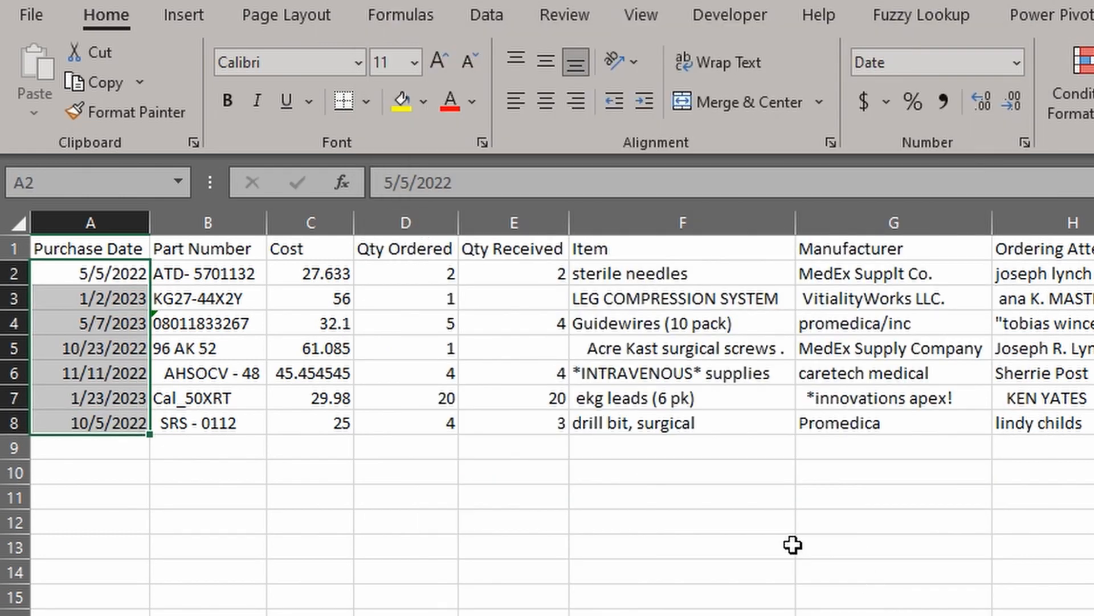
left_click(786, 548)
left_click(126, 395)
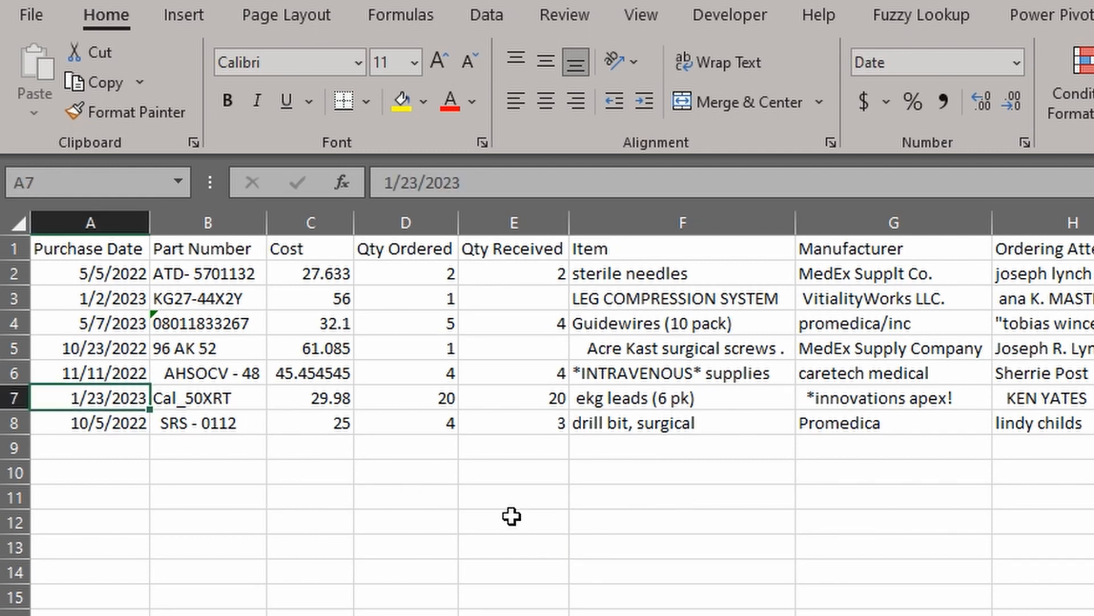
left_click(638, 547)
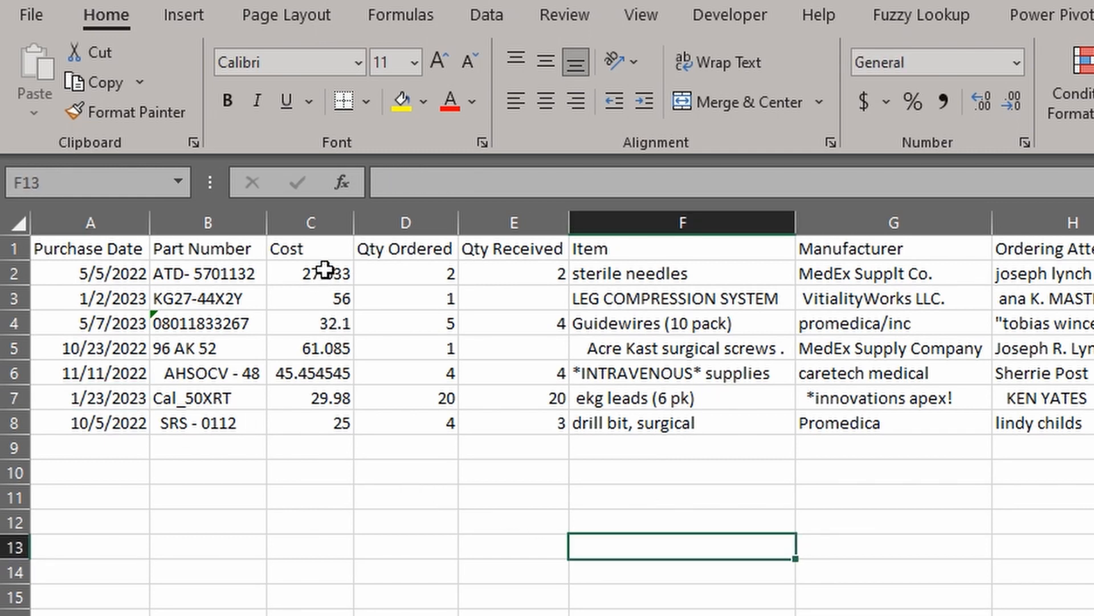
left_click_drag(325, 270, 334, 421)
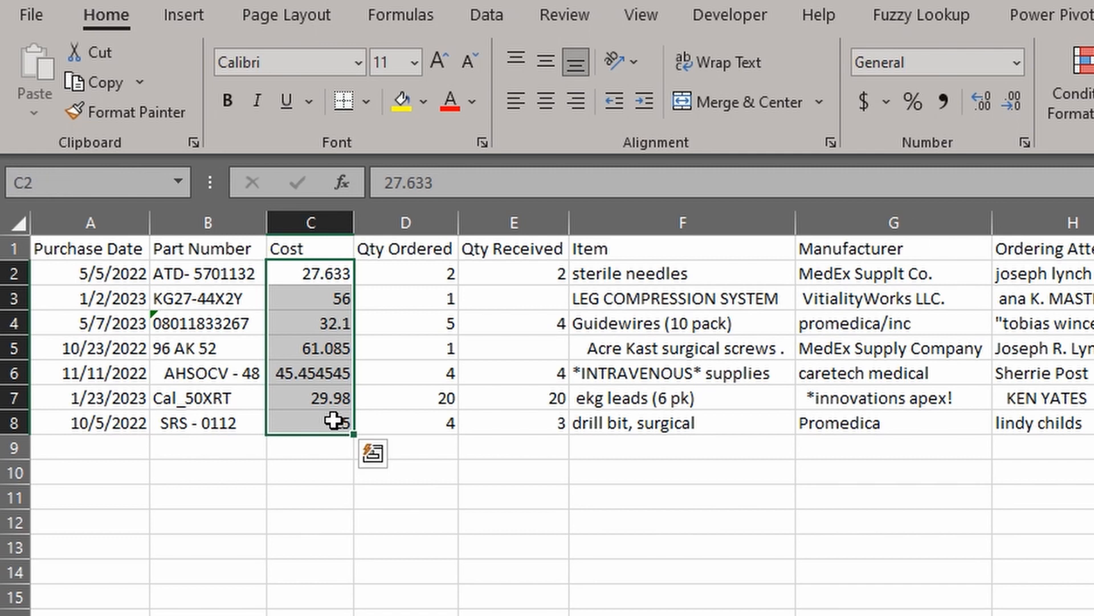
Format the Cost values as Number with two decimals, e.g. 27.63, then select C2:C8
key("ctrl+1")
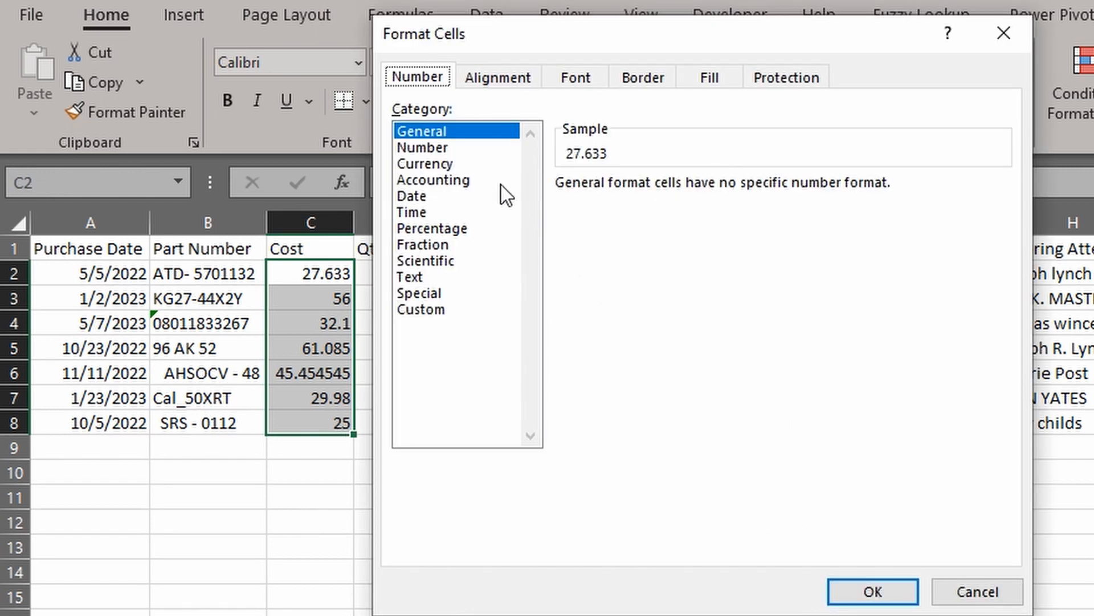
left_click(443, 152)
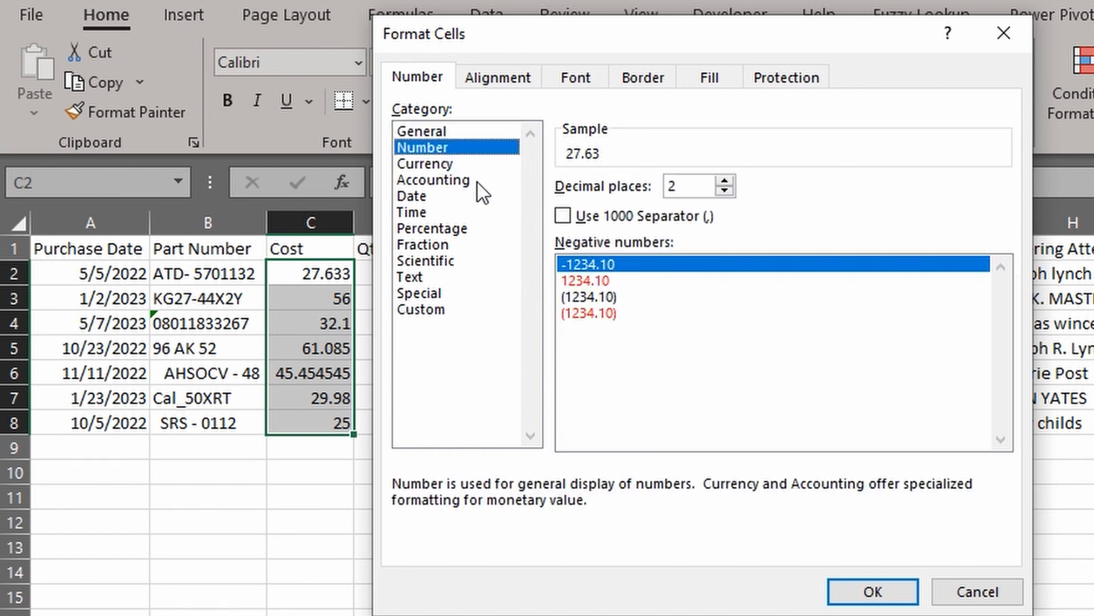
left_click(872, 590)
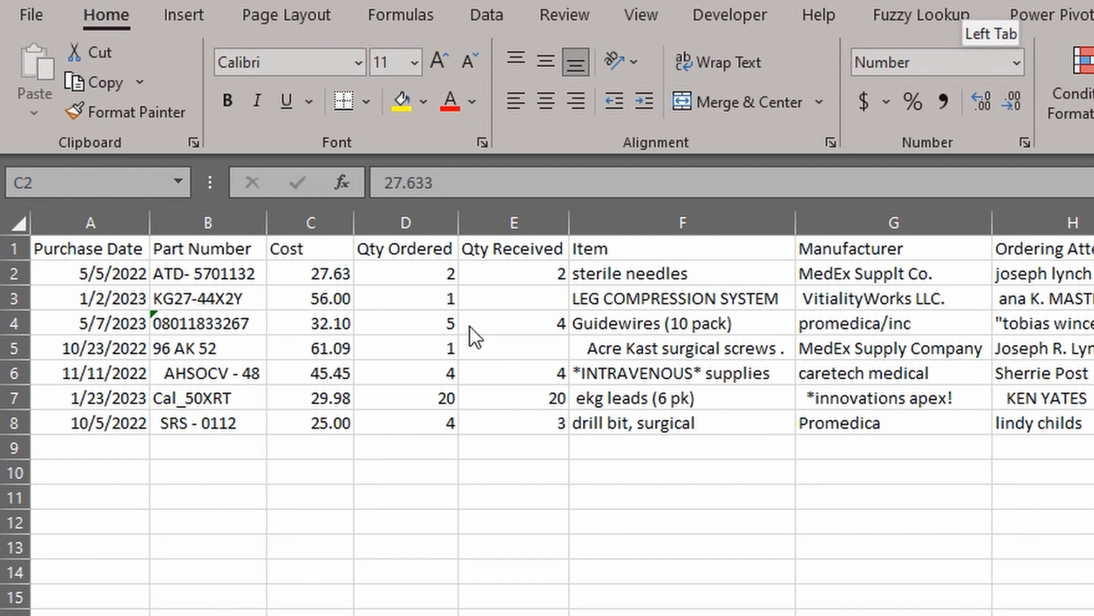
key("ctrl+shift+Down")
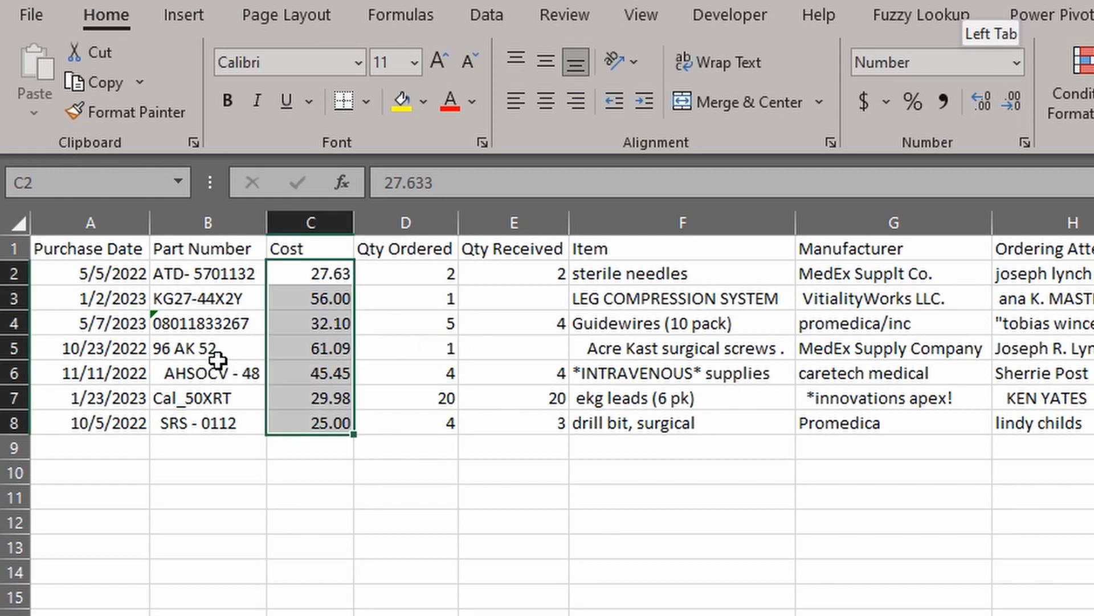
Inspect the Part Numbers for stray spaces, such as in AHSOCV - 48 and SRS - 0112
left_click(217, 360)
left_click(390, 184)
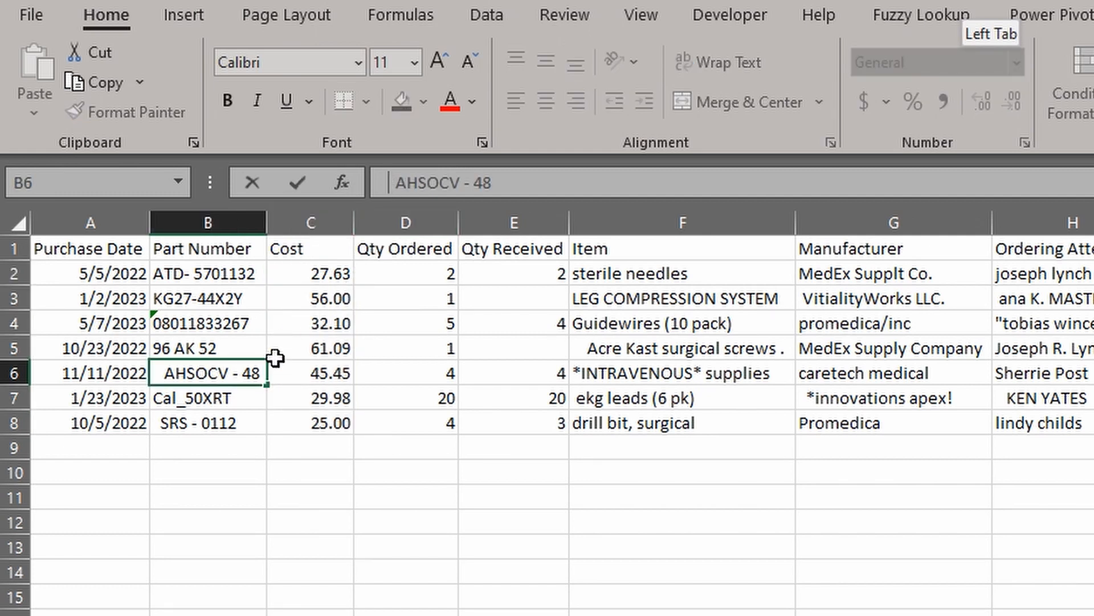
key("Return")
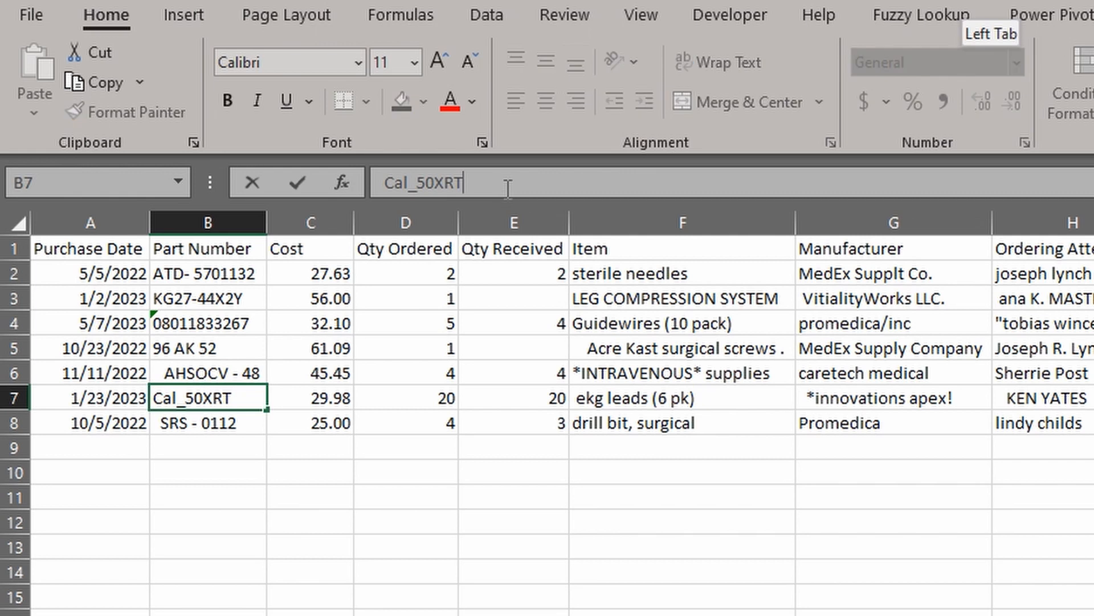
left_click(263, 418)
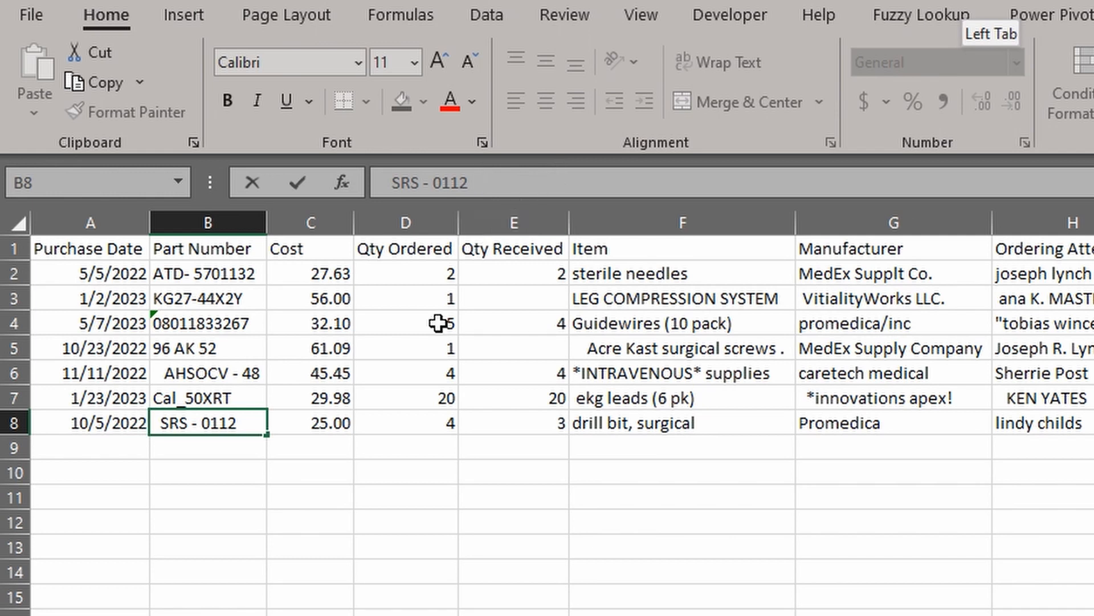
Enter =TRIM(B2) in B9, fill it down to B15, and copy B9:B15
left_click(214, 472)
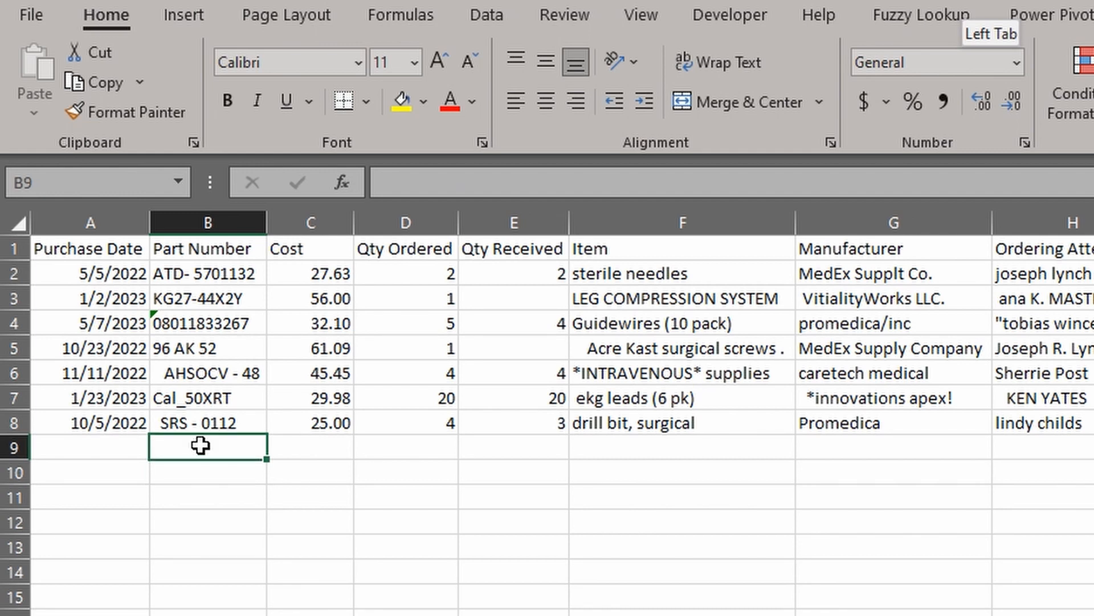
type("=")
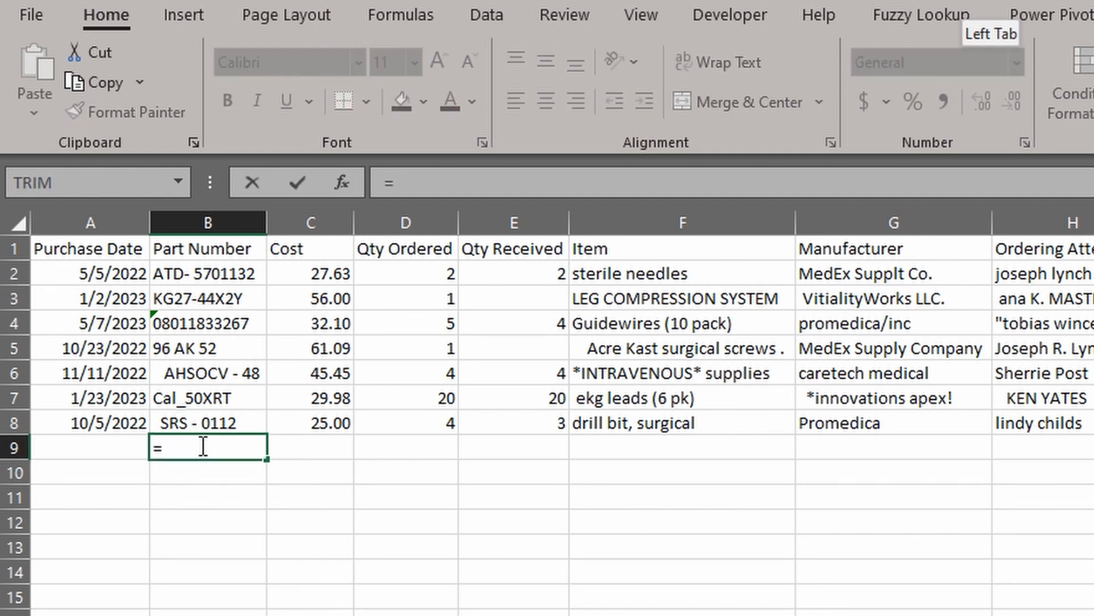
type("TRIM(")
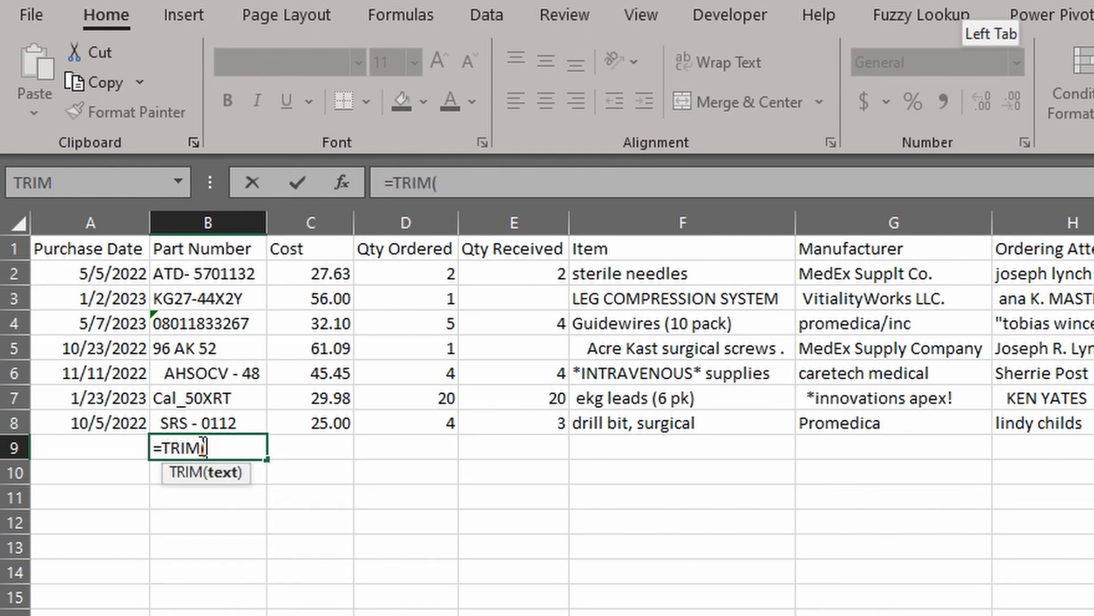
left_click(251, 272)
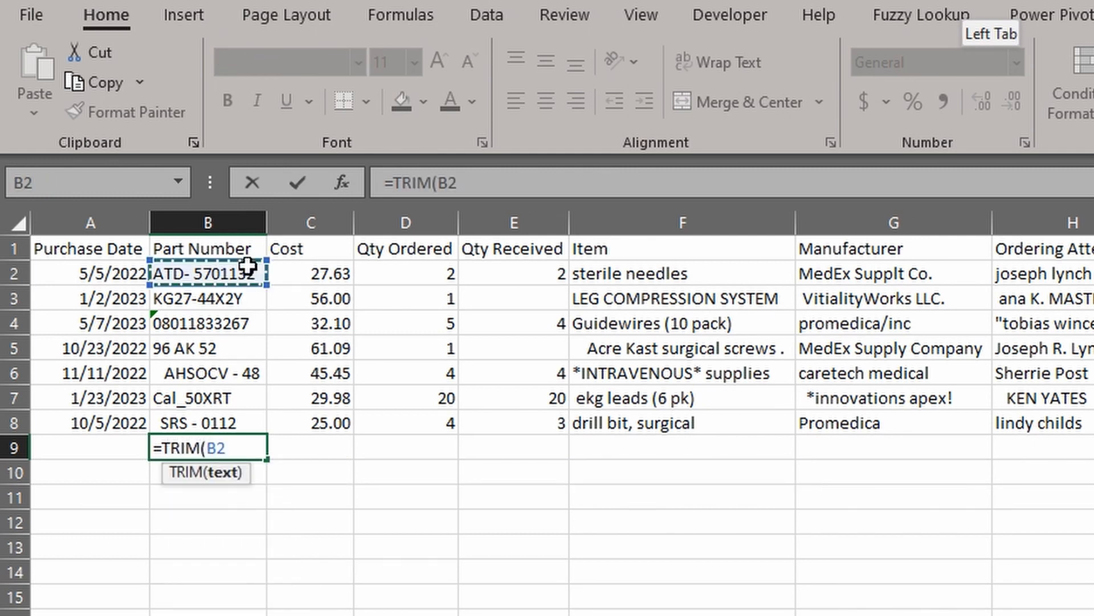
type(")")
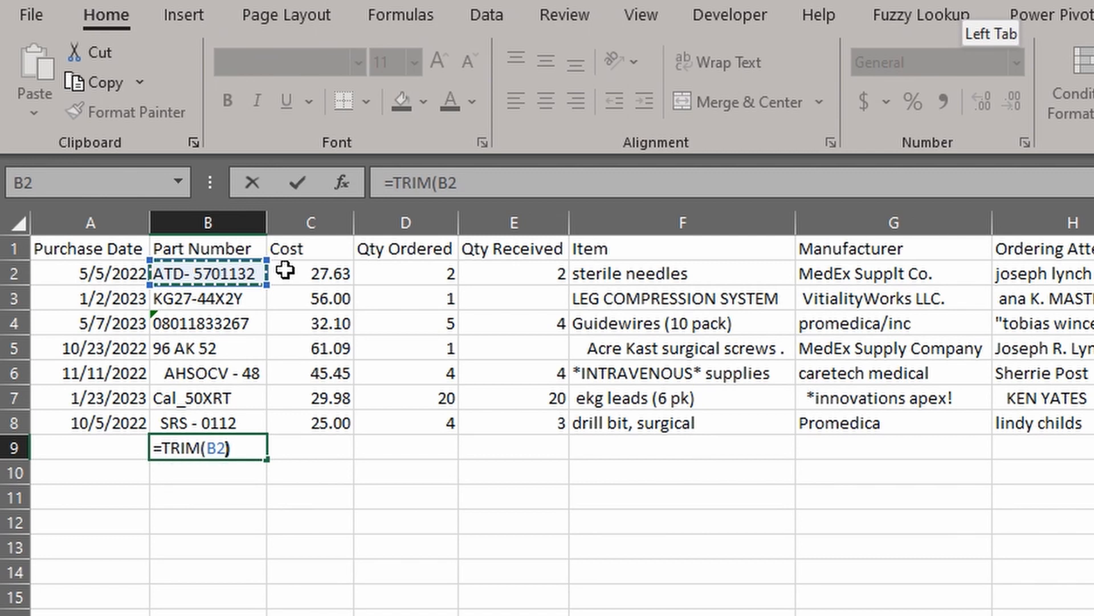
key("Return")
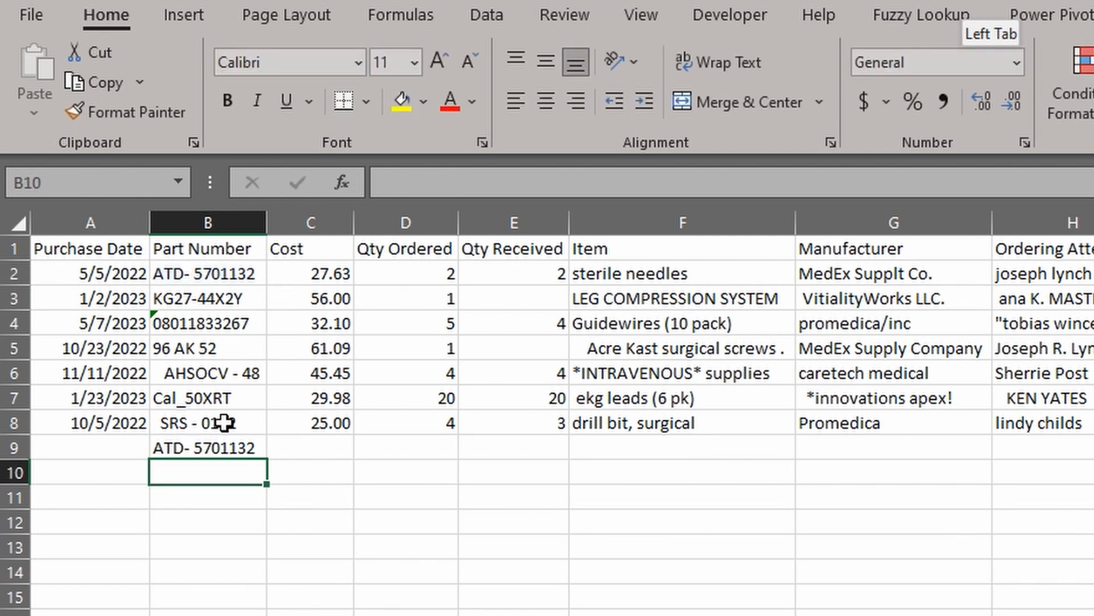
left_click(217, 446)
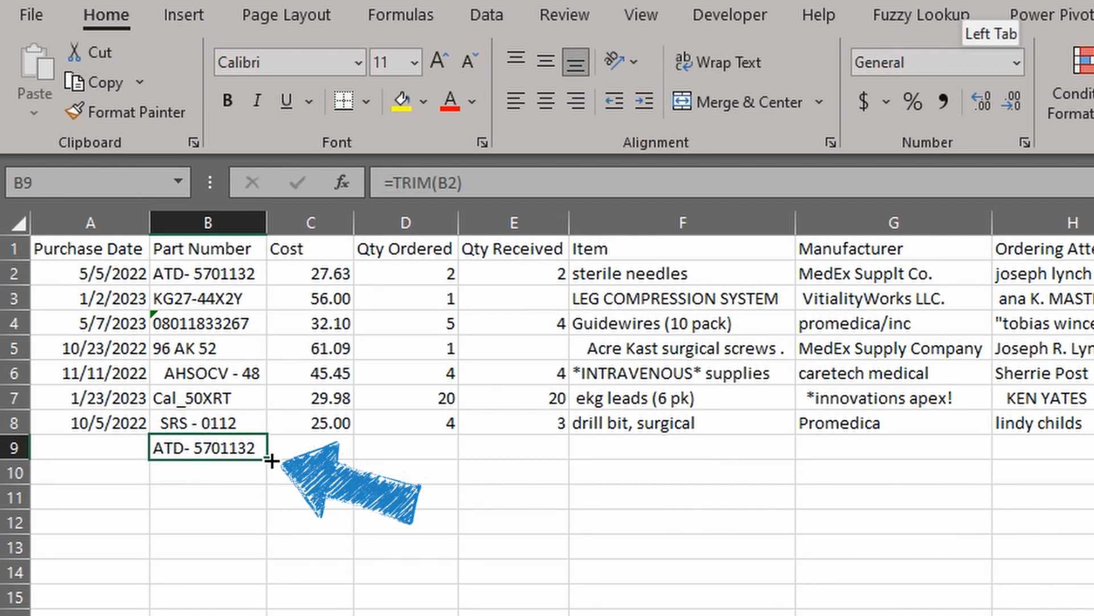
left_click_drag(271, 461, 260, 606)
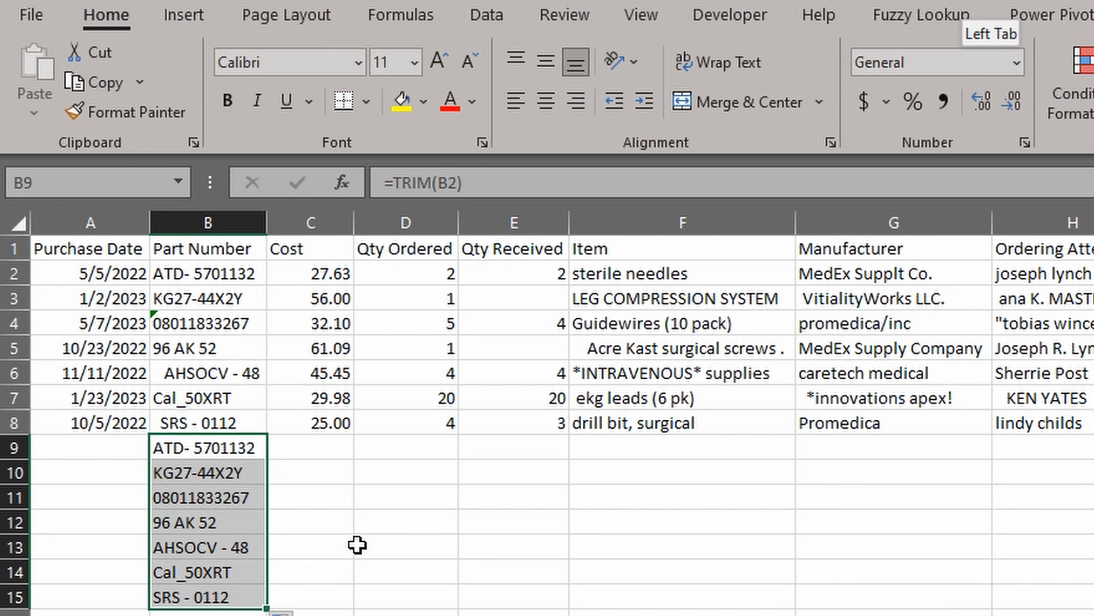
key("ctrl+c")
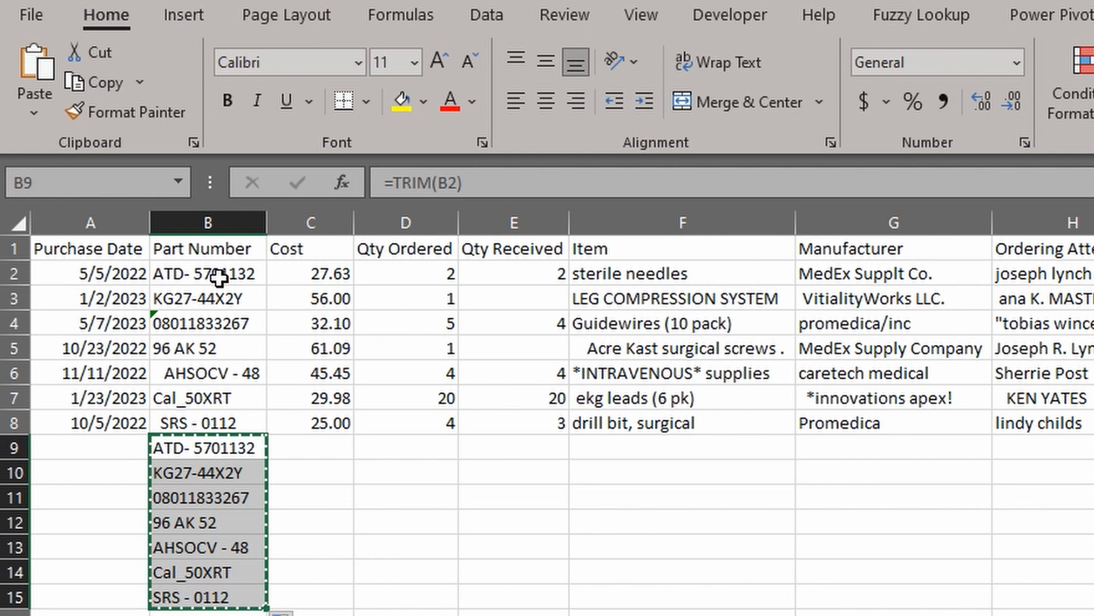
Paste the trimmed part numbers as values over B2:B8
left_click(220, 278)
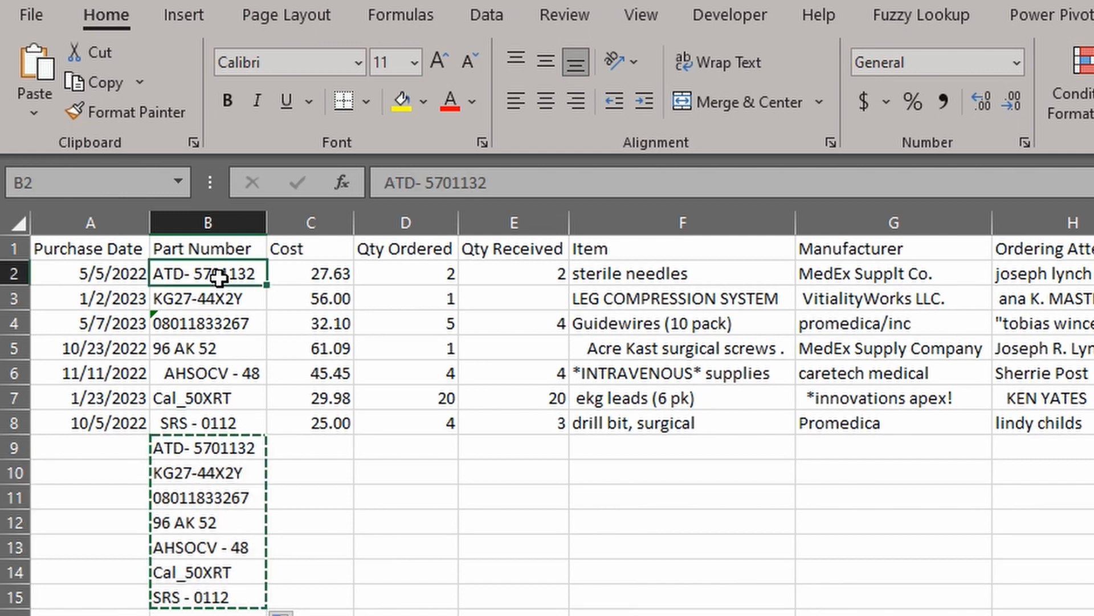
key("alt")
key("Escape")
key("alt+h")
key("v")
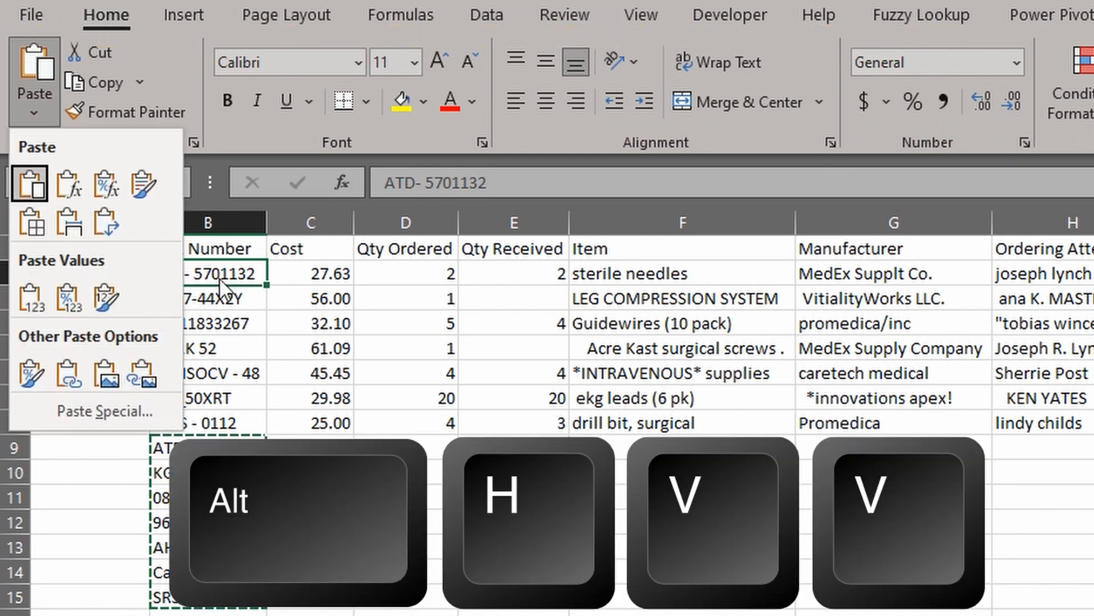
key("v")
Check the pasted part number in B4 and review the Item entries in column F
left_click(238, 311)
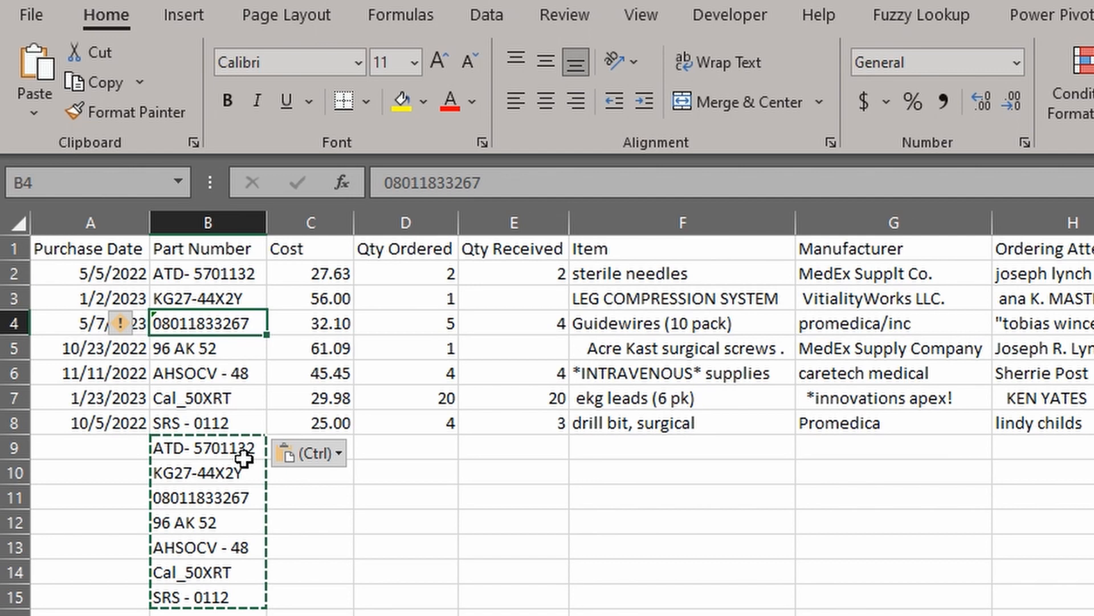
left_click(640, 301)
left_click(640, 347)
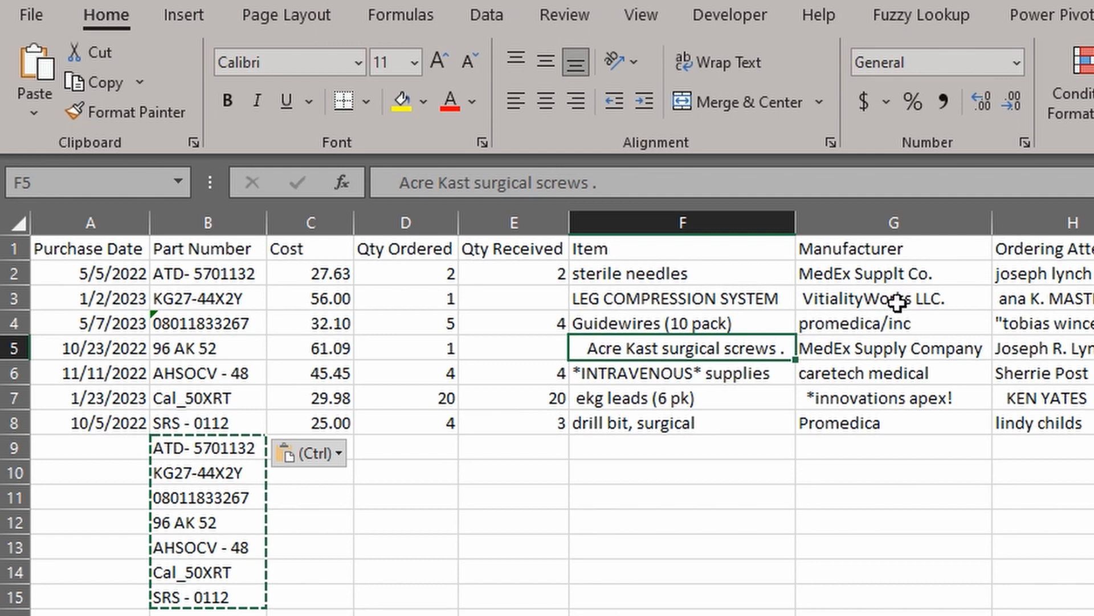
Review the messy manufacturer and attendant entries, then enter =TRIM(F2) in F9
left_click(914, 403)
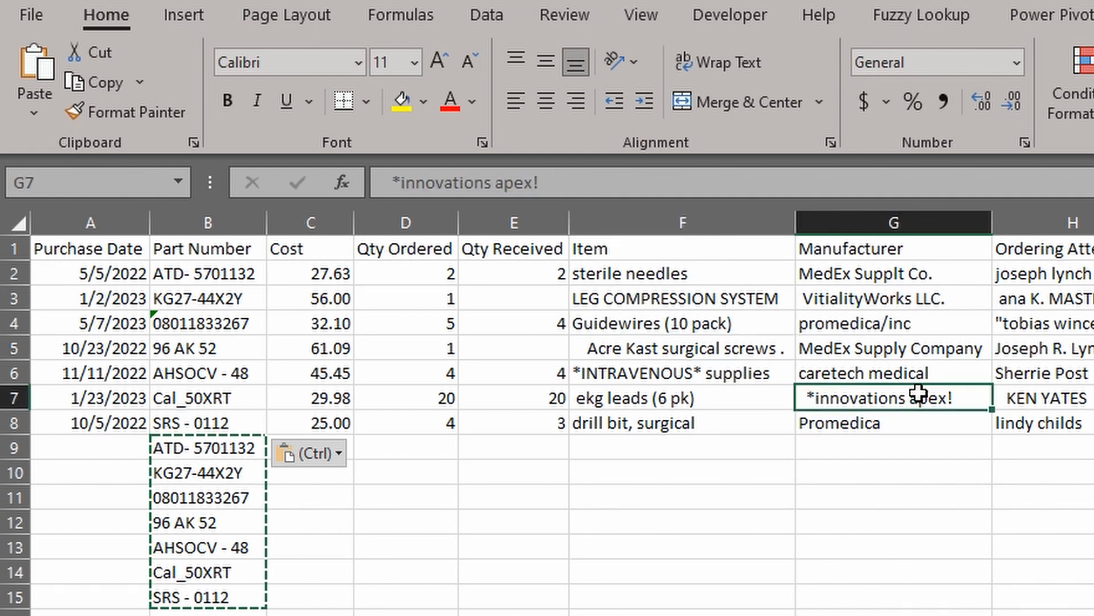
left_click(1079, 314)
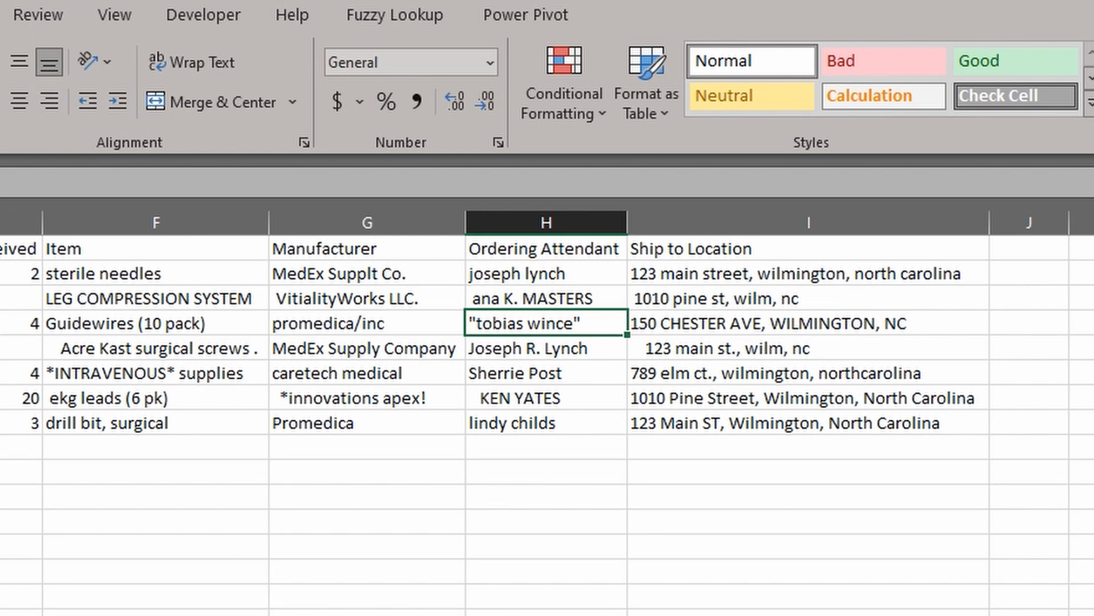
left_click(126, 446)
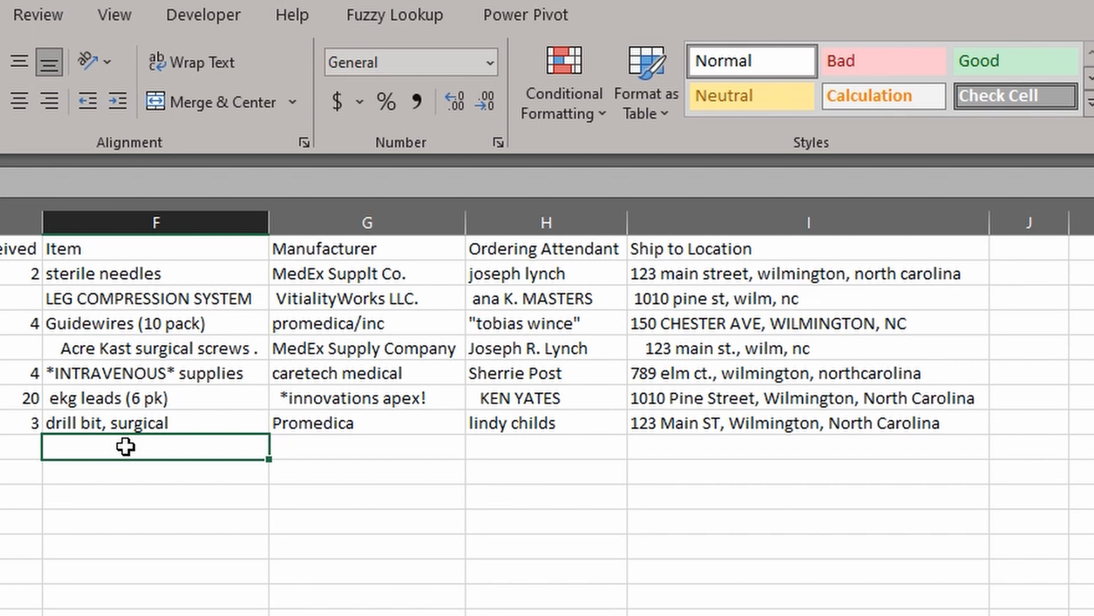
double_click(126, 447)
type("=TRIM(")
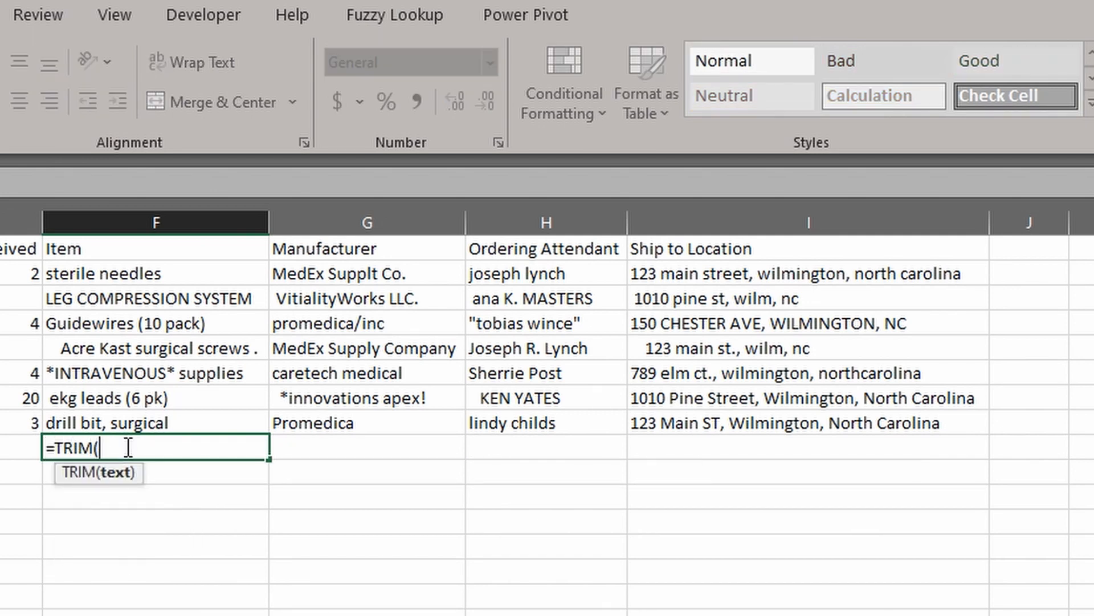
left_click(116, 271)
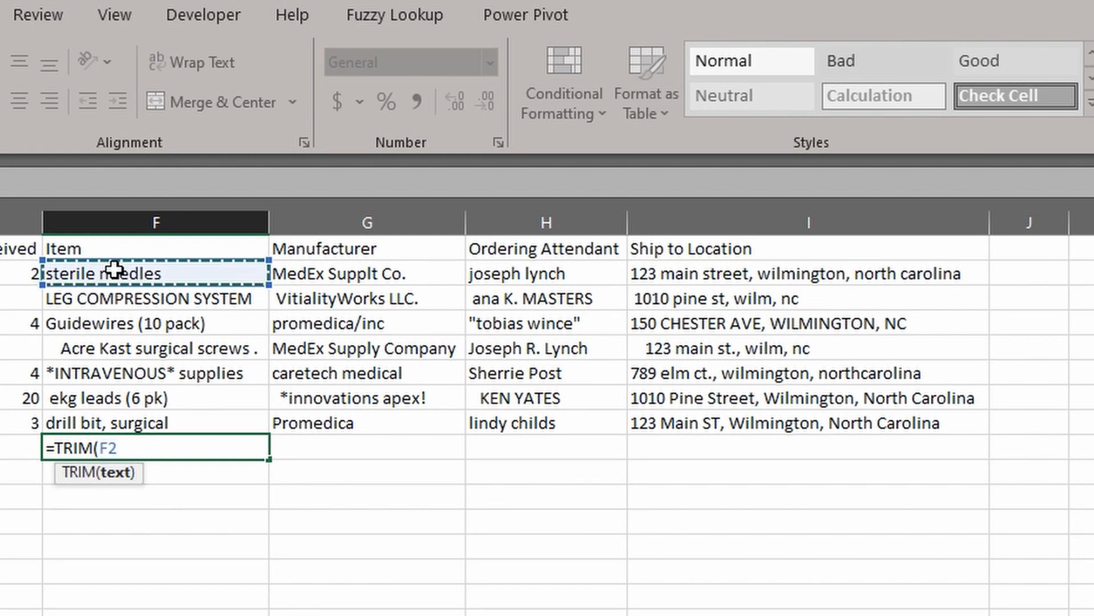
type(")")
key("Return")
Edit F9 to =TRIM(PROPER(F2)) so it returns Sterile Needles
left_click(91, 444)
left_click(132, 182)
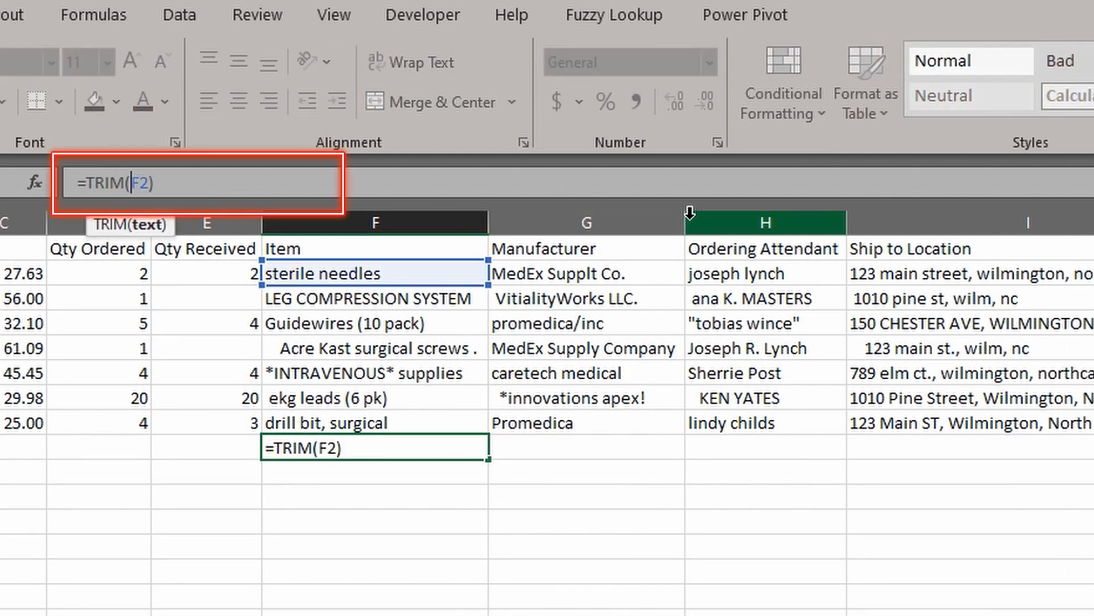
type("PROPER(")
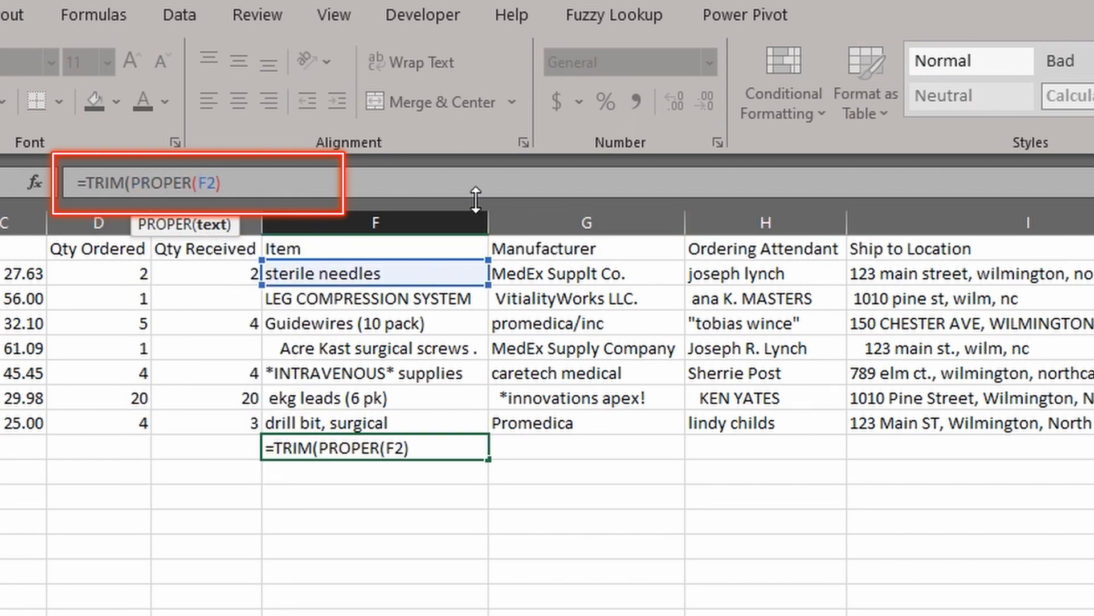
left_click(432, 180)
type(")")
key("Return")
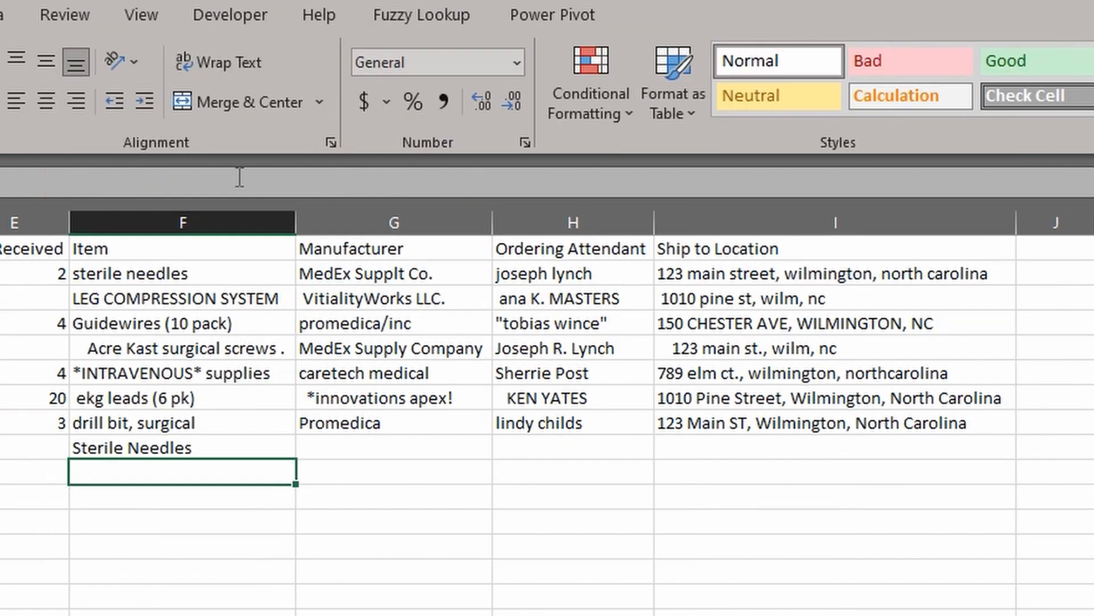
Extend the F9 formula across to column I and down to row 15, then paste the cleaned block over F2:I8
left_click(244, 442)
left_click_drag(297, 460, 875, 455)
left_click_drag(1014, 456, 1026, 601)
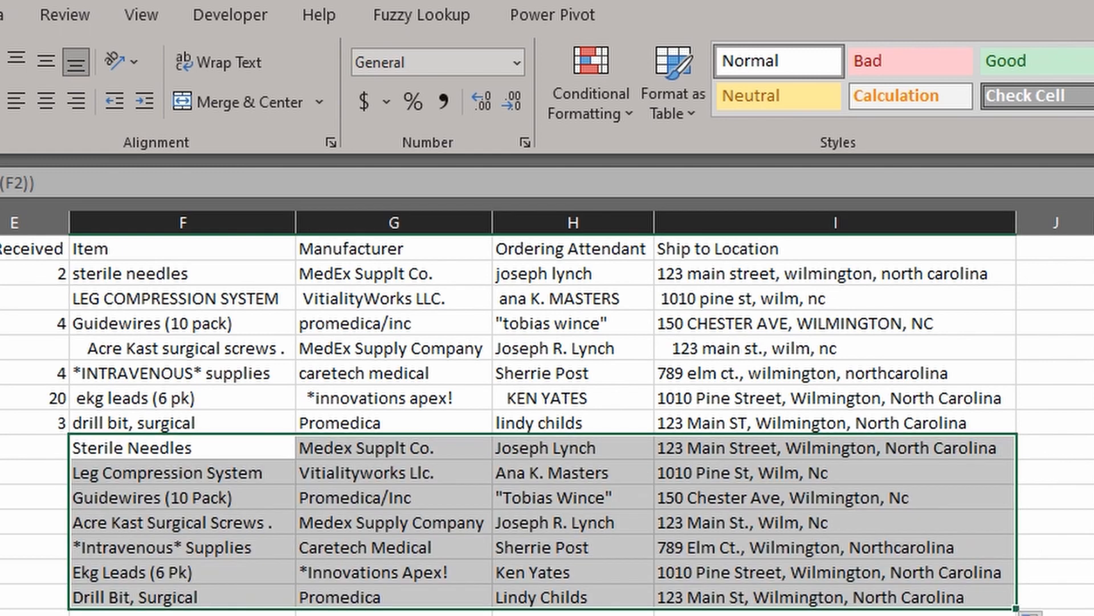
key("ctrl+c")
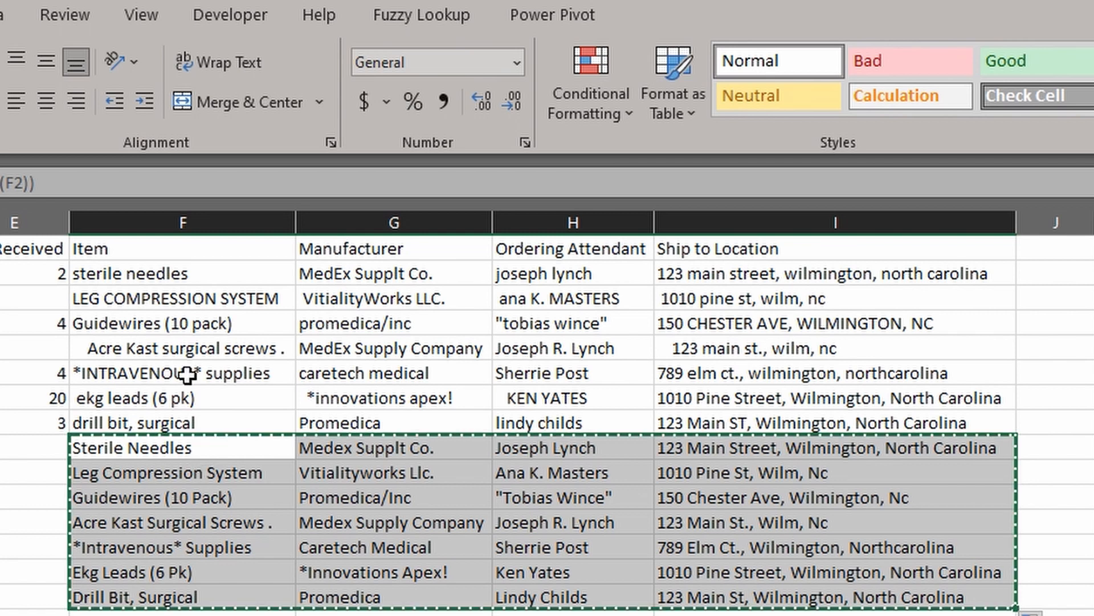
left_click(137, 273)
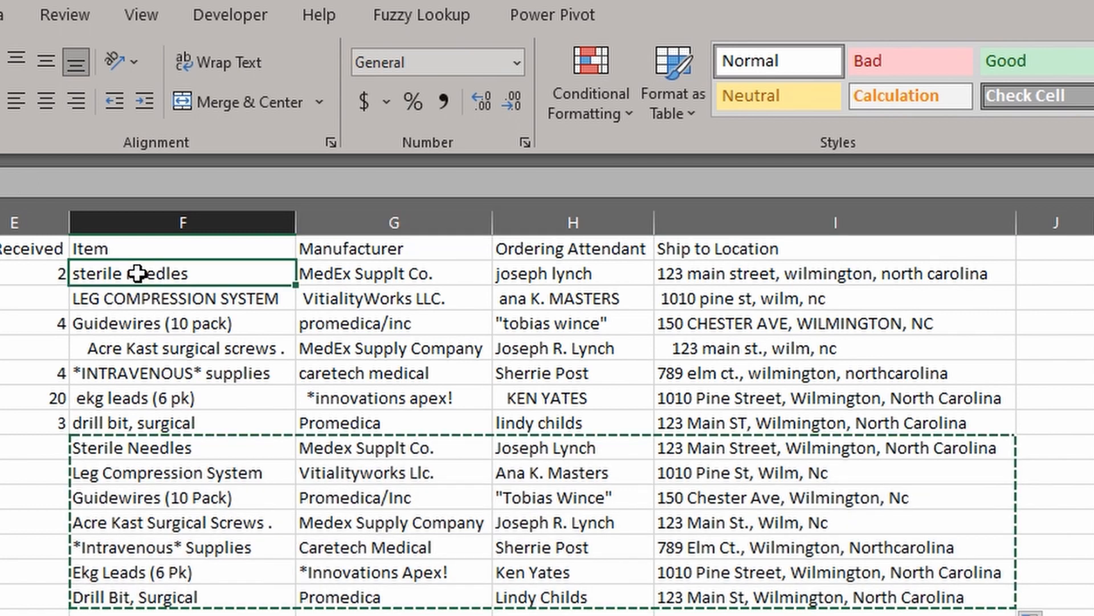
key("ctrl+v")
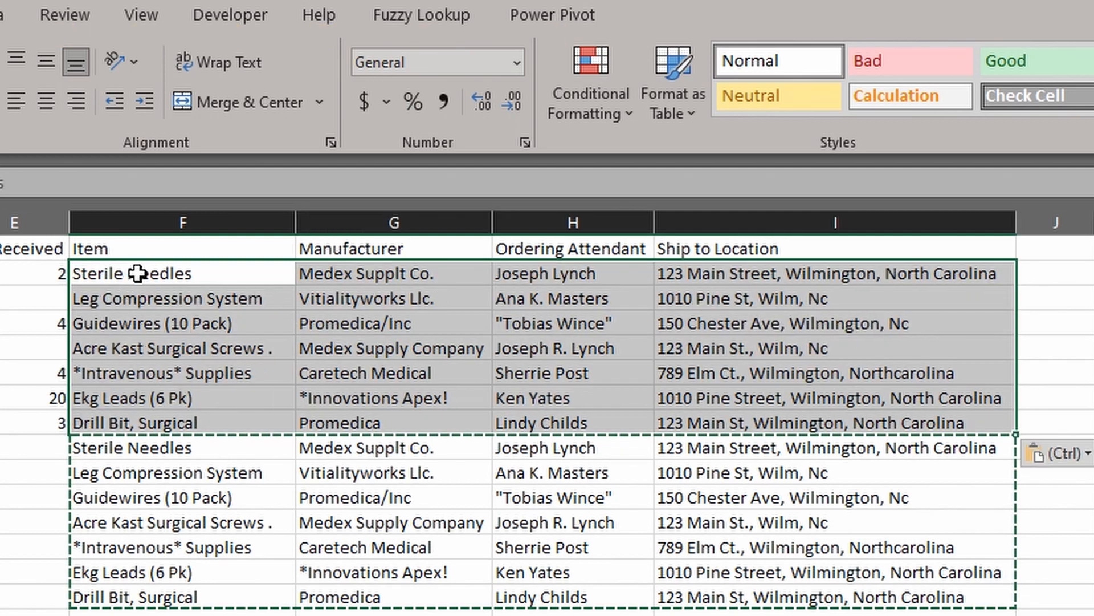
Clear the helper rows F9:I15 below the table
left_click(170, 491)
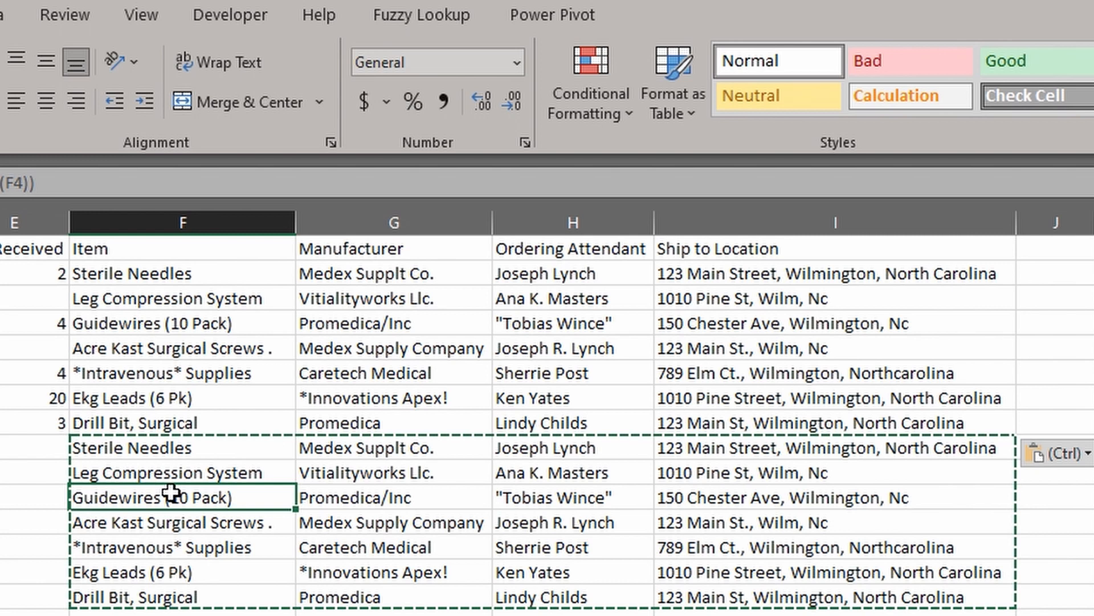
left_click_drag(171, 447, 823, 597)
key("Delete")
left_click(865, 570)
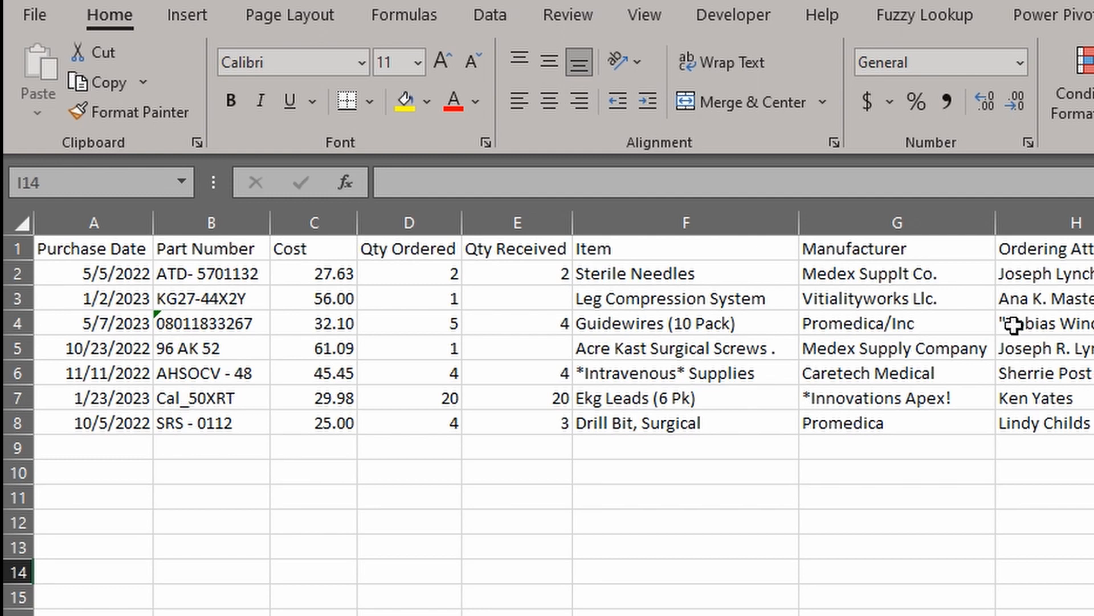
Spell-check the sheet from the start, ignoring Medex and changing all Supplt to Supply
left_click(583, 20)
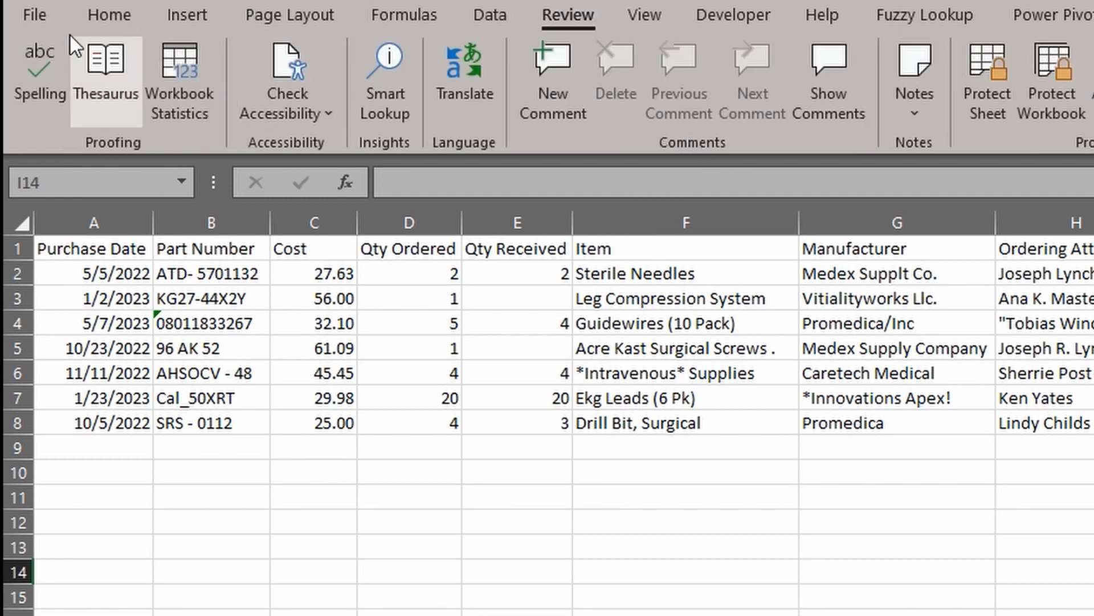
left_click(40, 71)
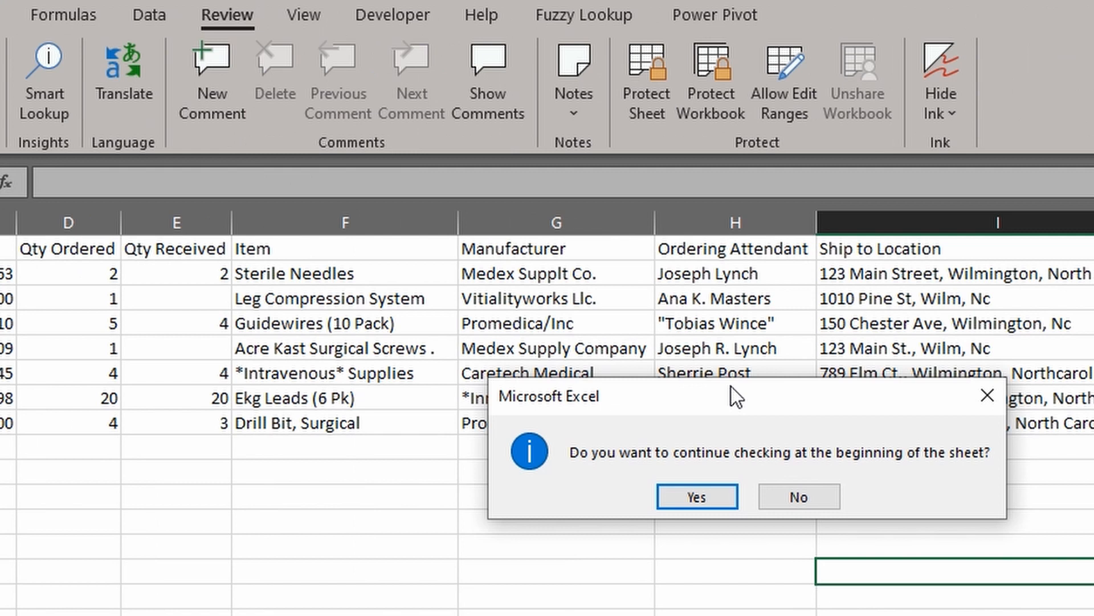
left_click(706, 495)
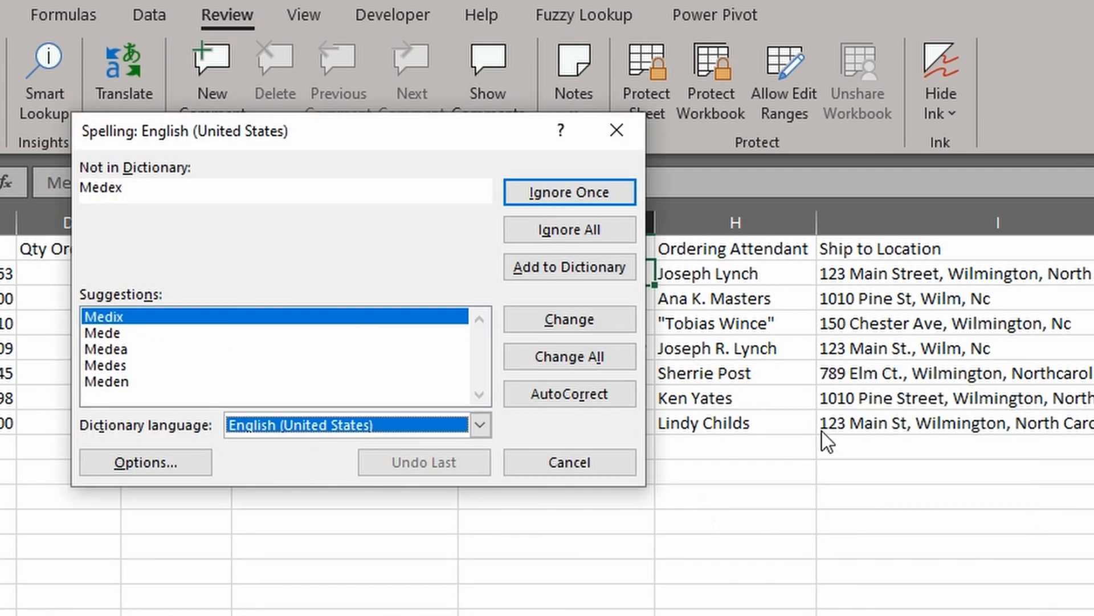
left_click(583, 231)
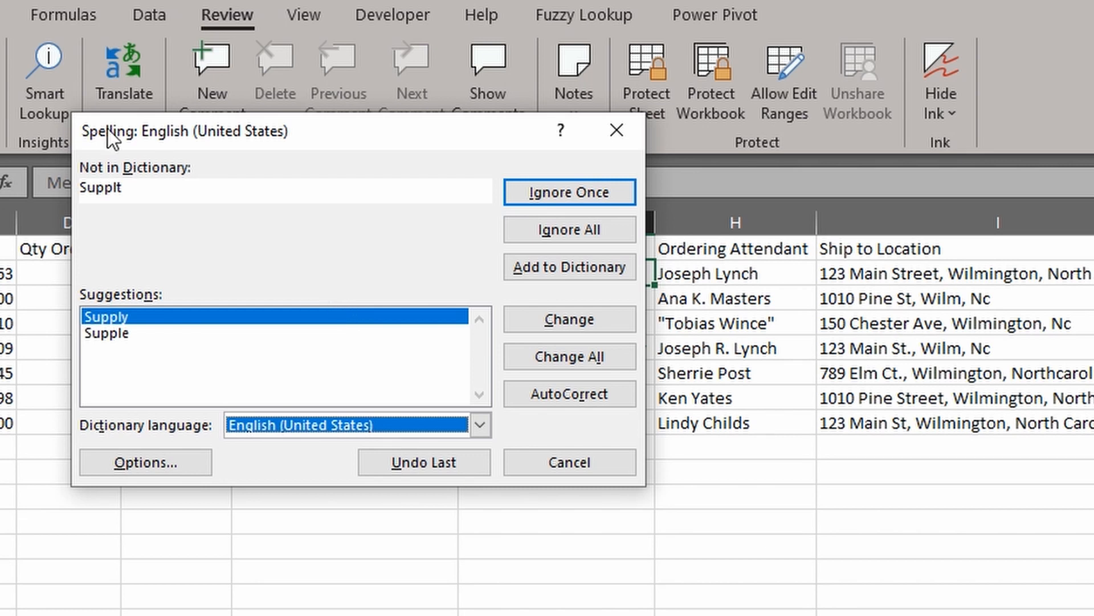
left_click(139, 315)
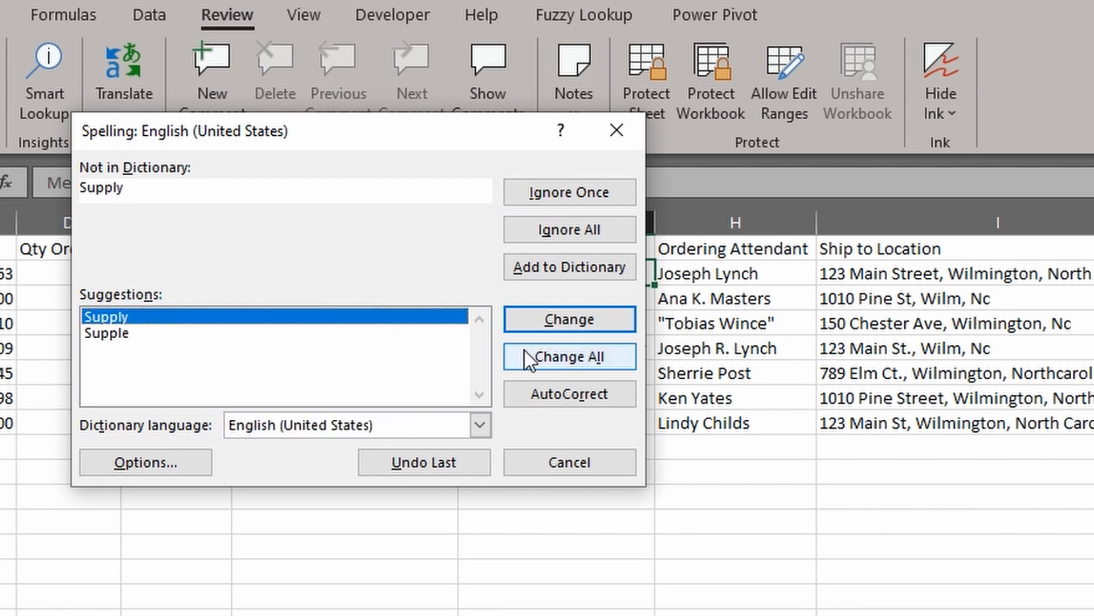
left_click(570, 358)
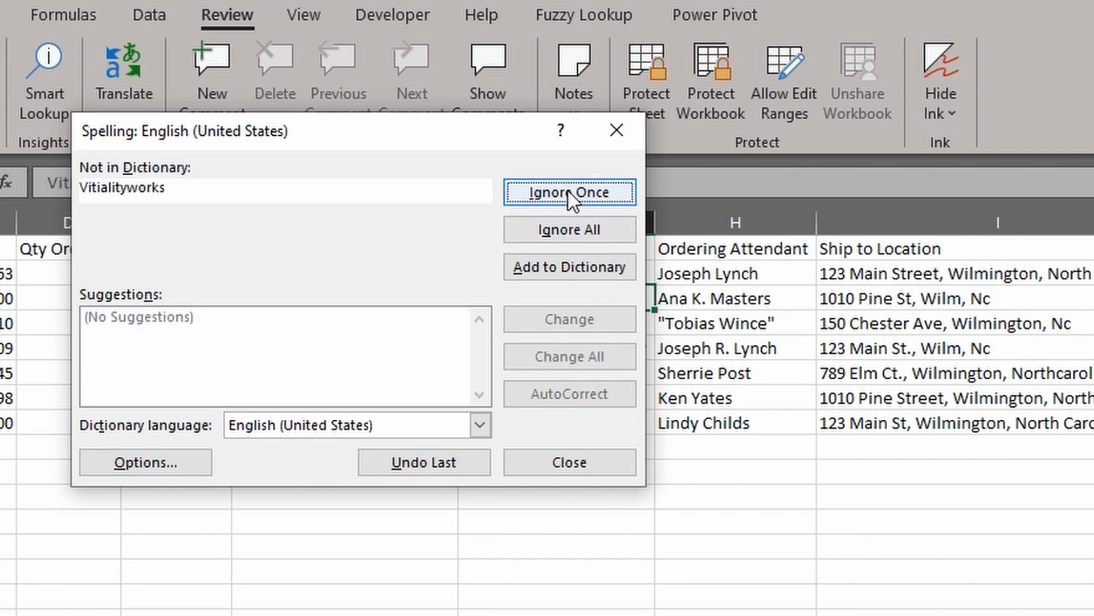
Ignore brand names like Vitialityworks and Caretech, change Llc to LLC and Northcarolina to North Carolina
left_click(569, 230)
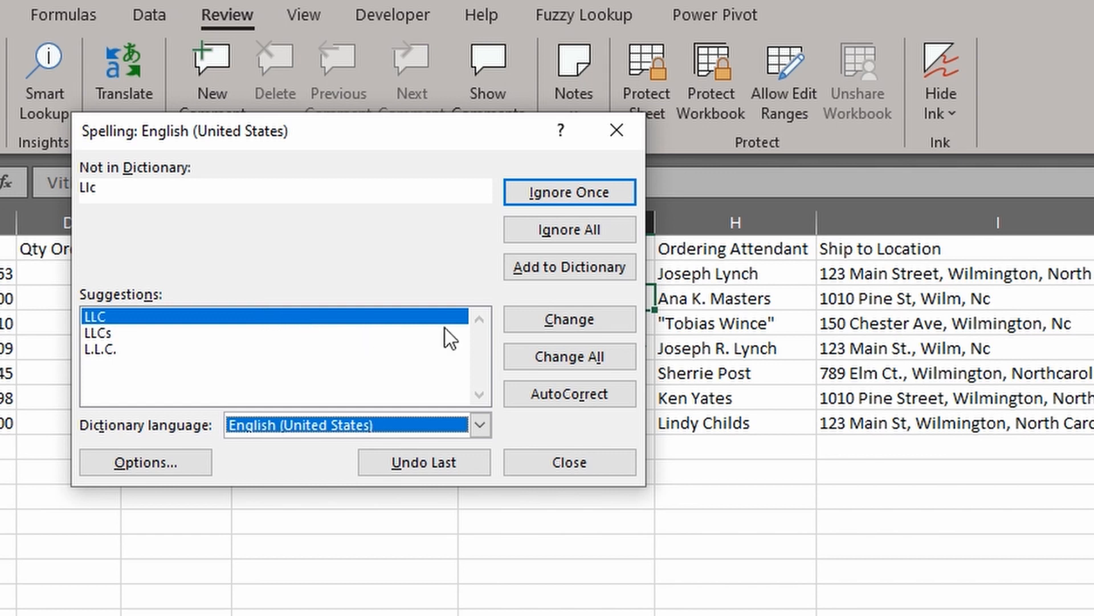
left_click(555, 353)
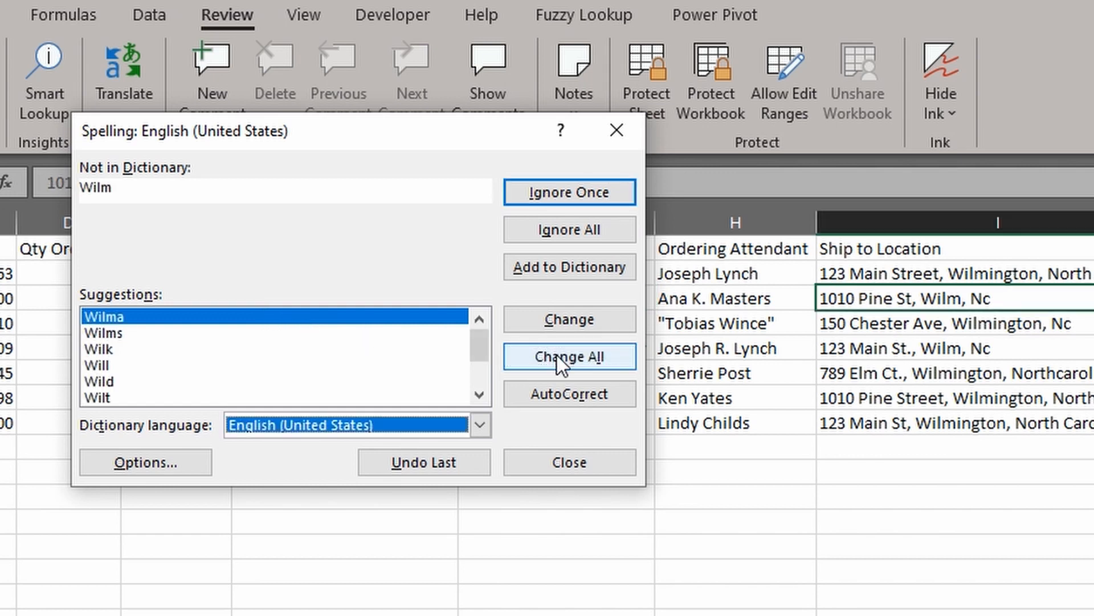
left_click(579, 229)
left_click(580, 228)
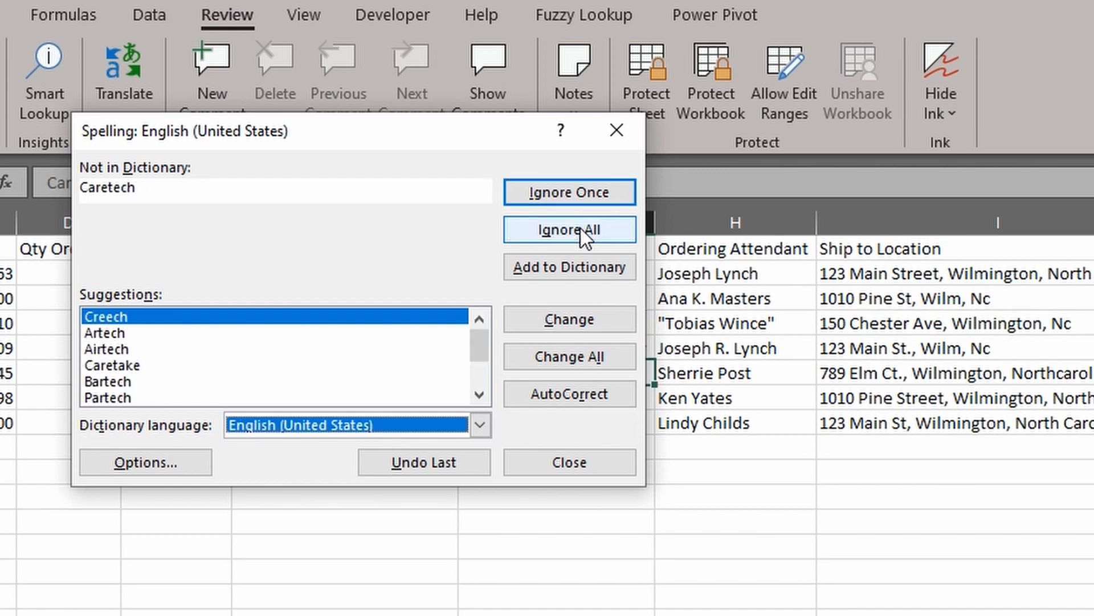
left_click(581, 228)
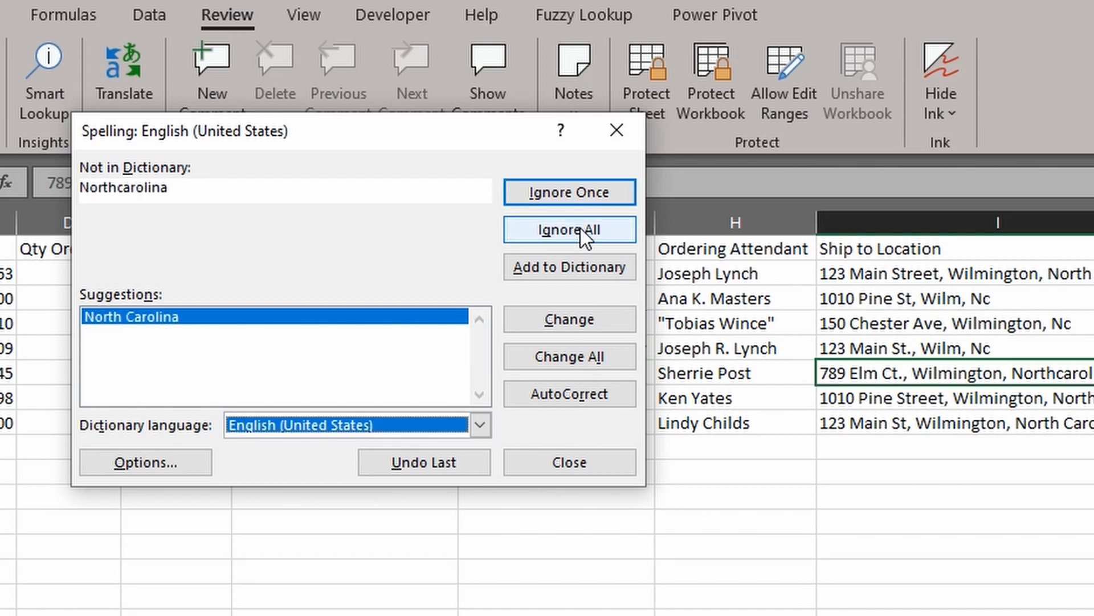
left_click(566, 359)
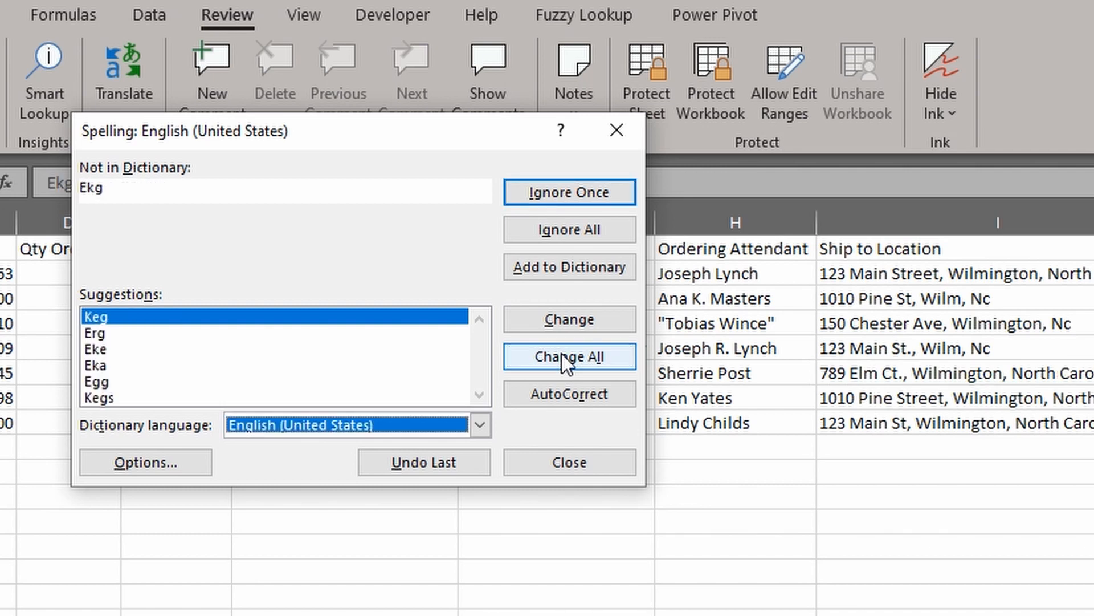
left_click(580, 228)
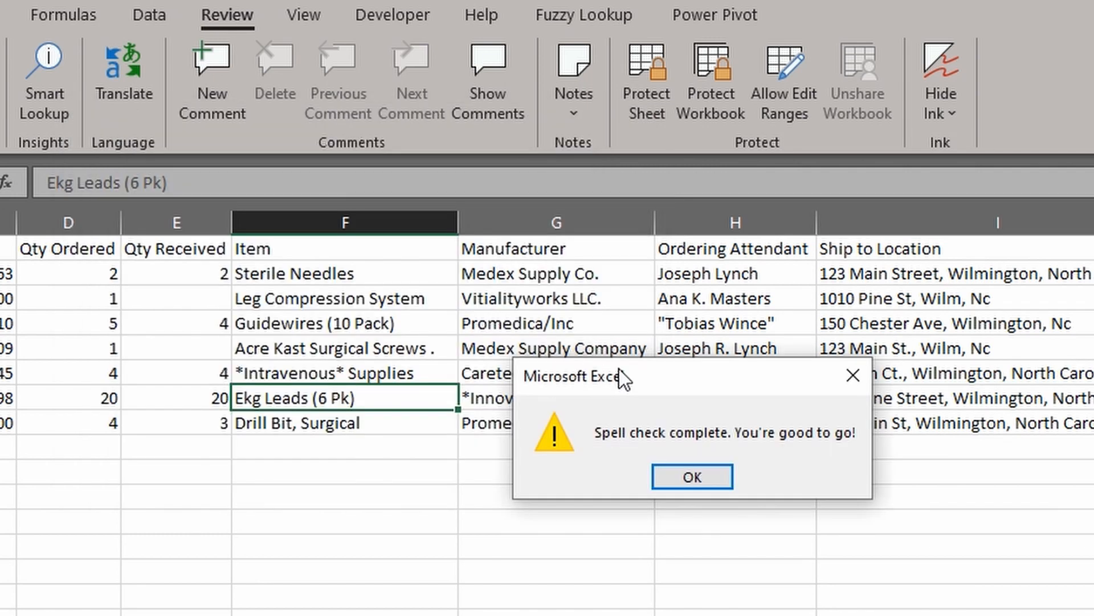
left_click(703, 475)
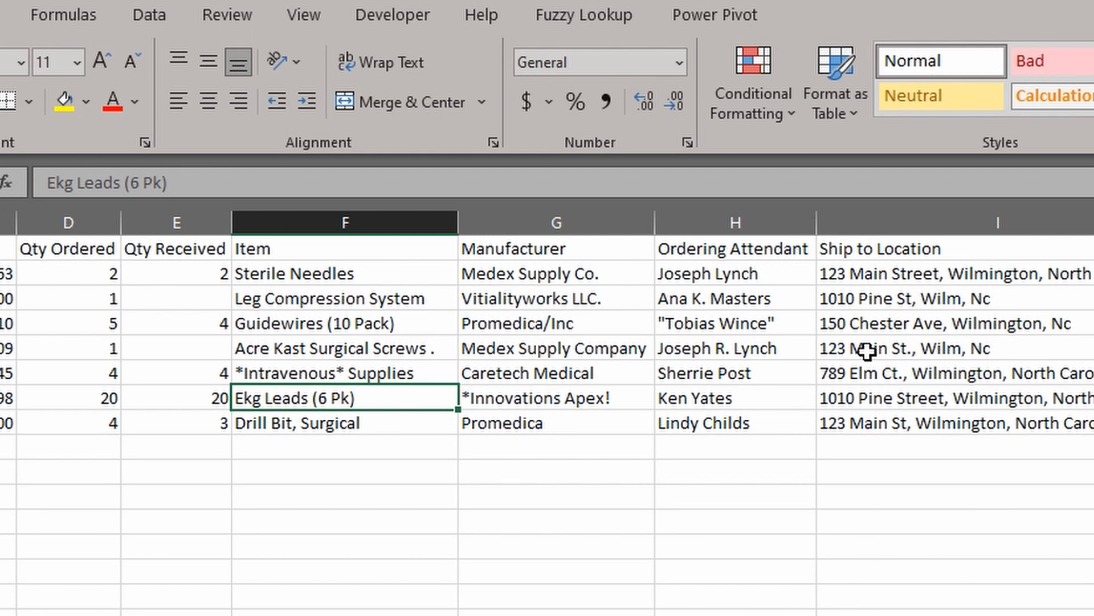
Replace every quotation mark in the sheet with nothing, removing the 2 quotes around the attendant's name
key("ctrl+f")
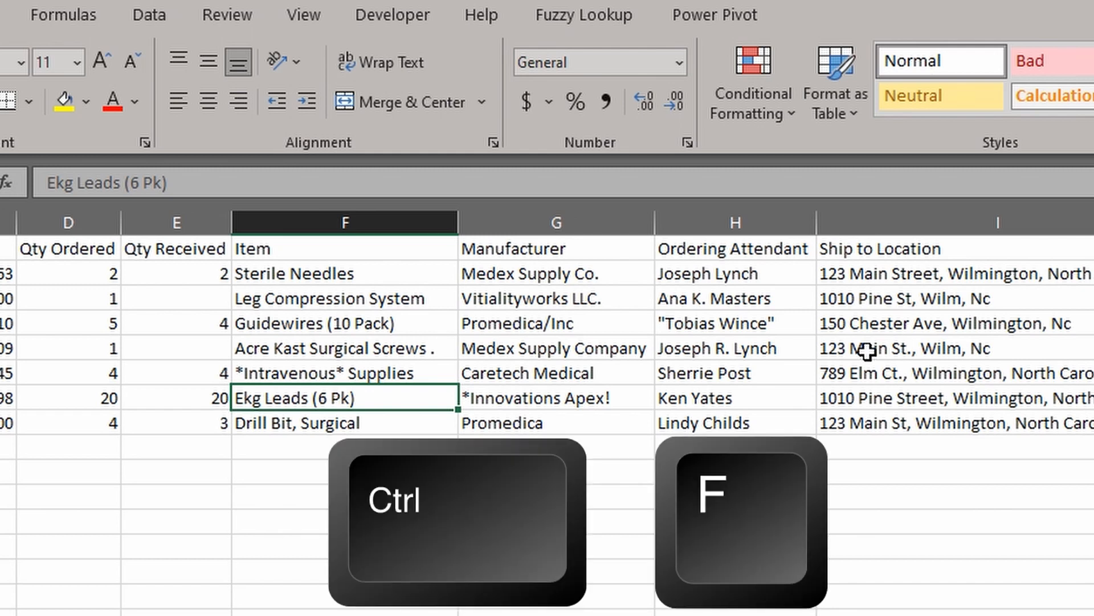
left_click(184, 276)
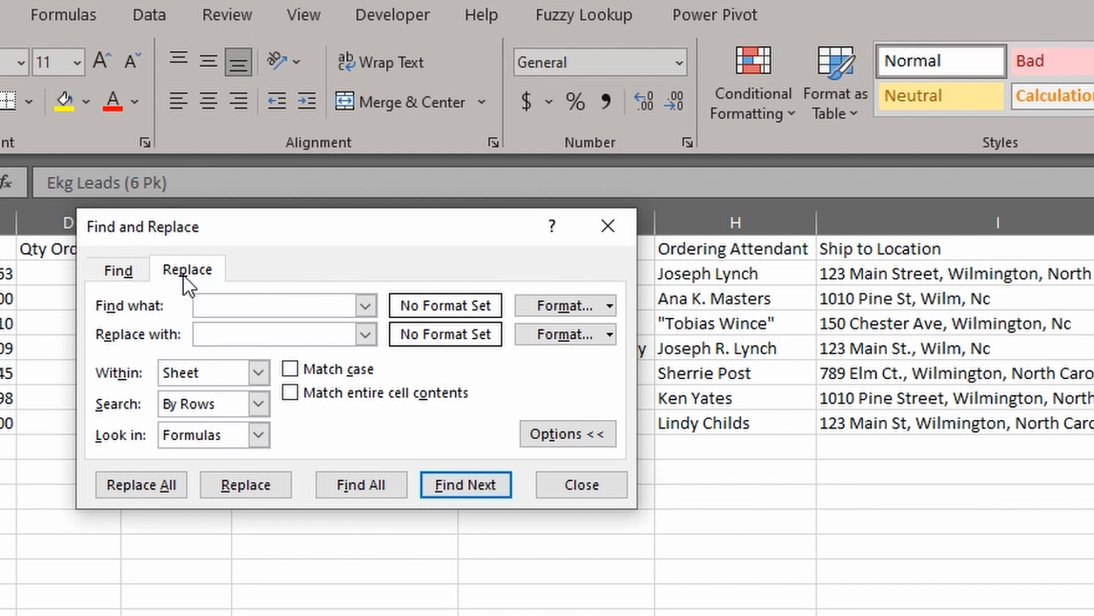
key("Escape")
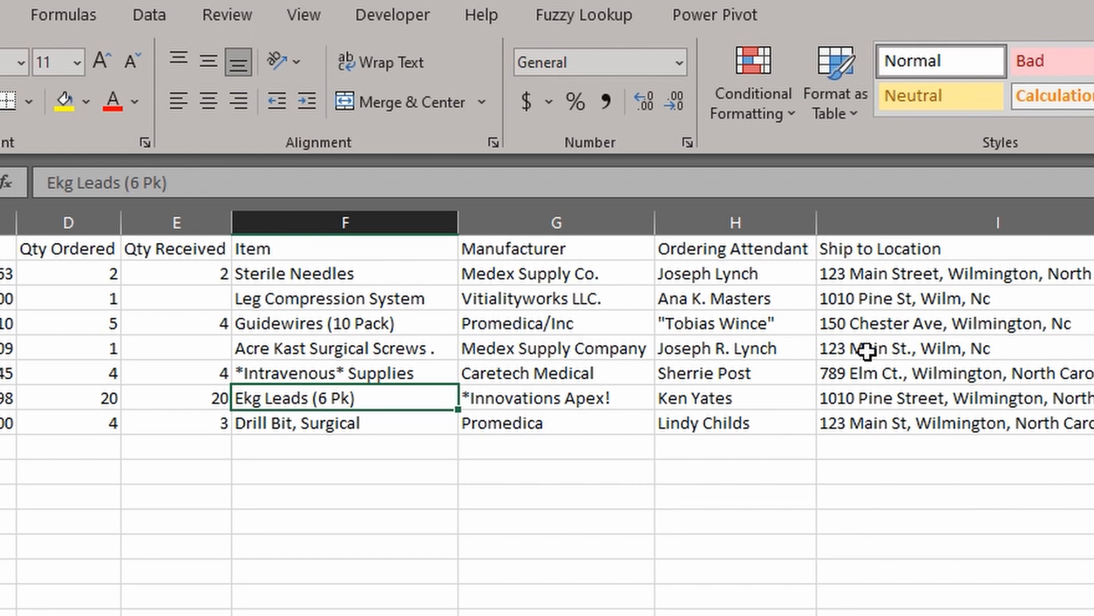
key("ctrl+h")
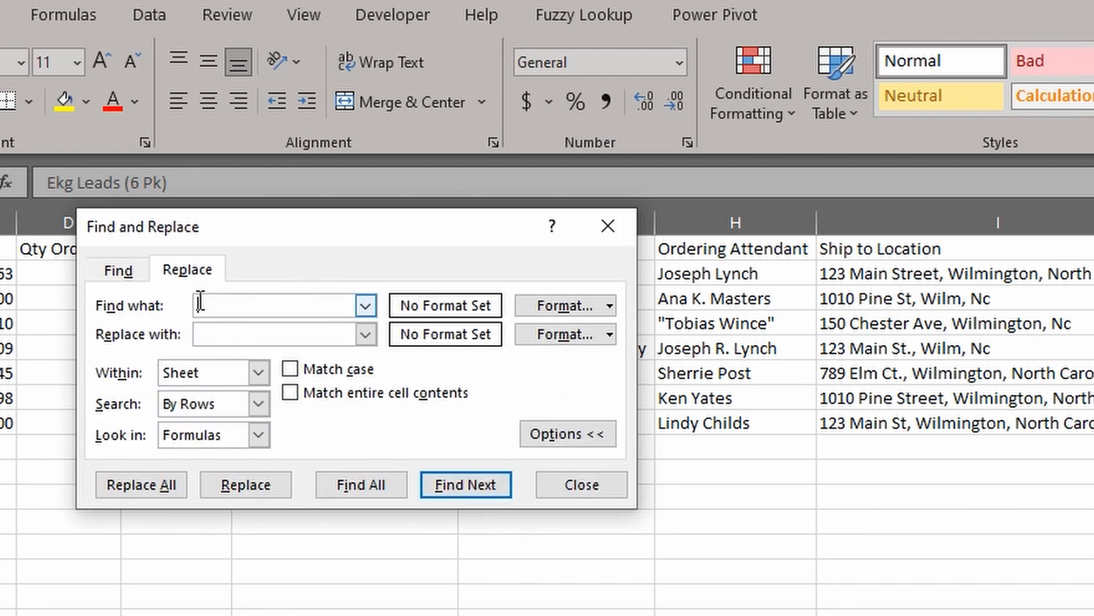
type("\"")
left_click(217, 334)
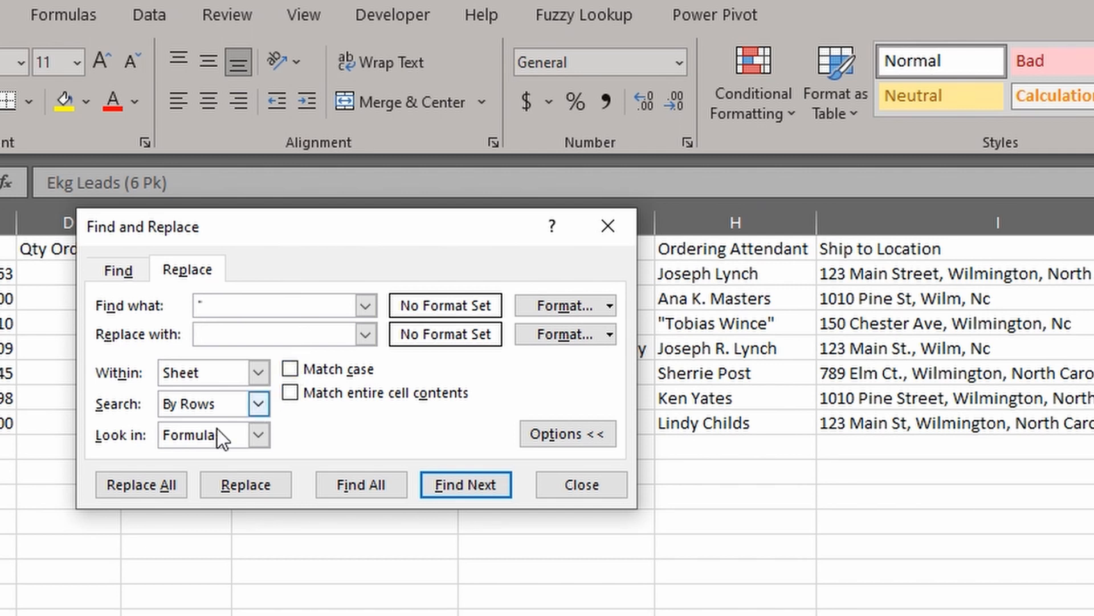
left_click(166, 483)
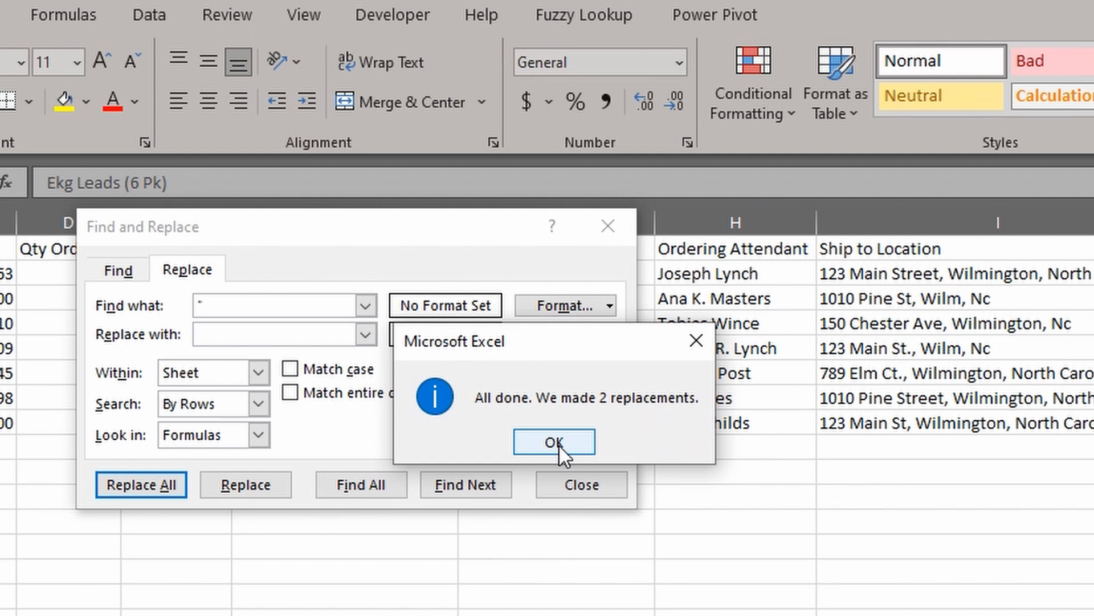
left_click(554, 443)
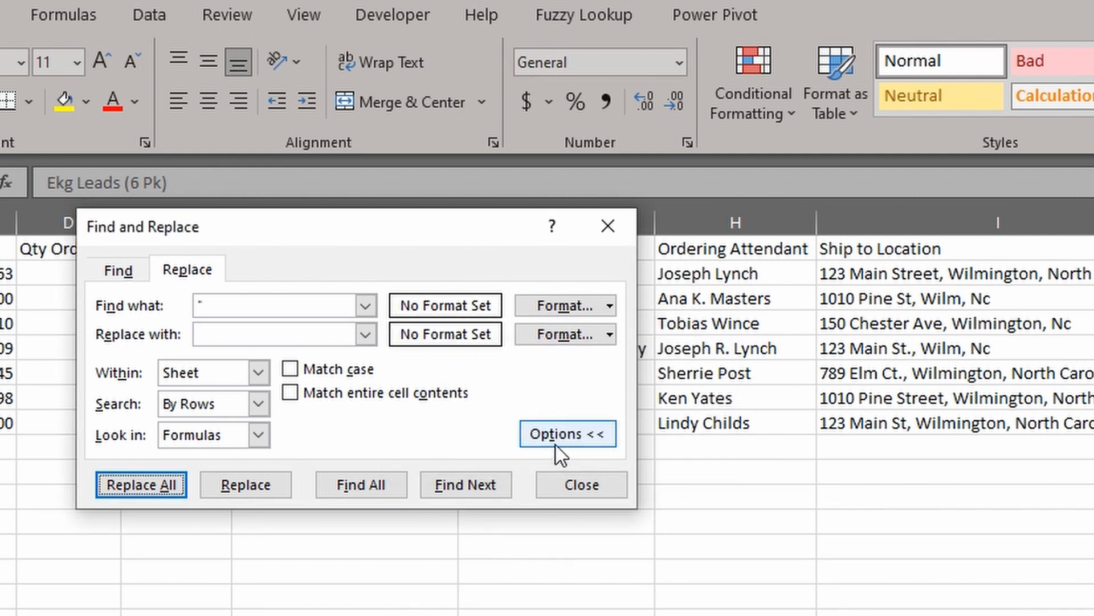
Replace ~* with nothing to strip the 3 literal asterisks, e.g. from *Innovations Apex!
left_click(224, 306)
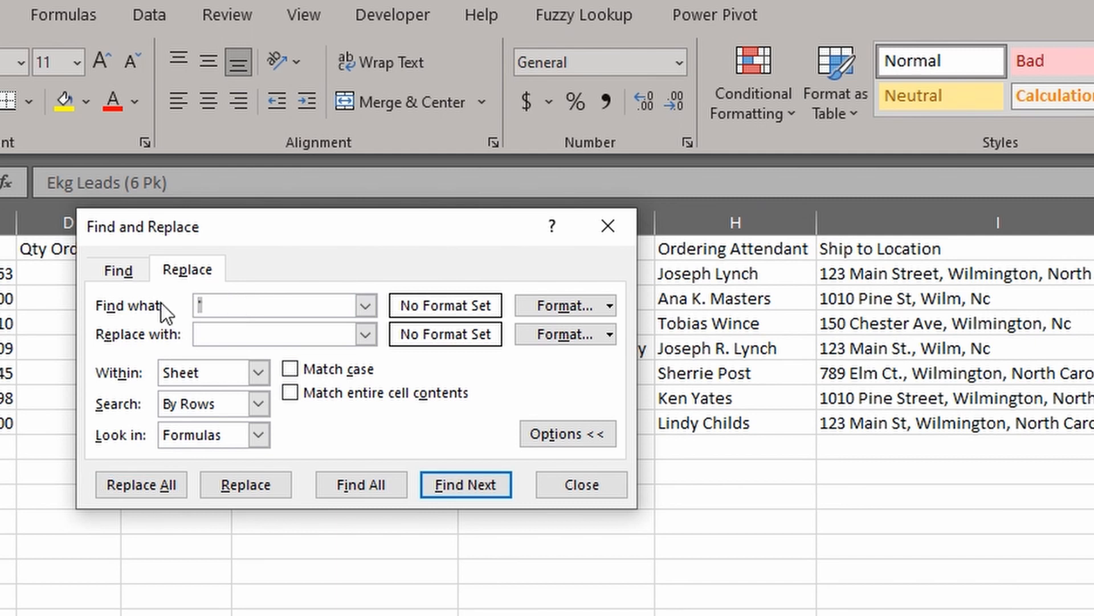
type("*")
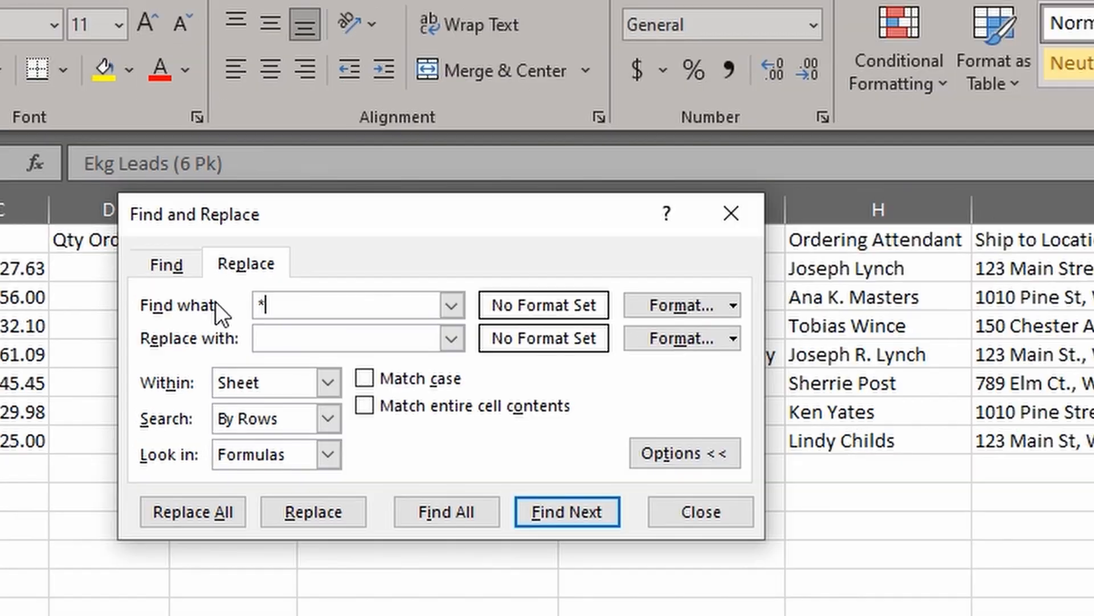
left_click(221, 510)
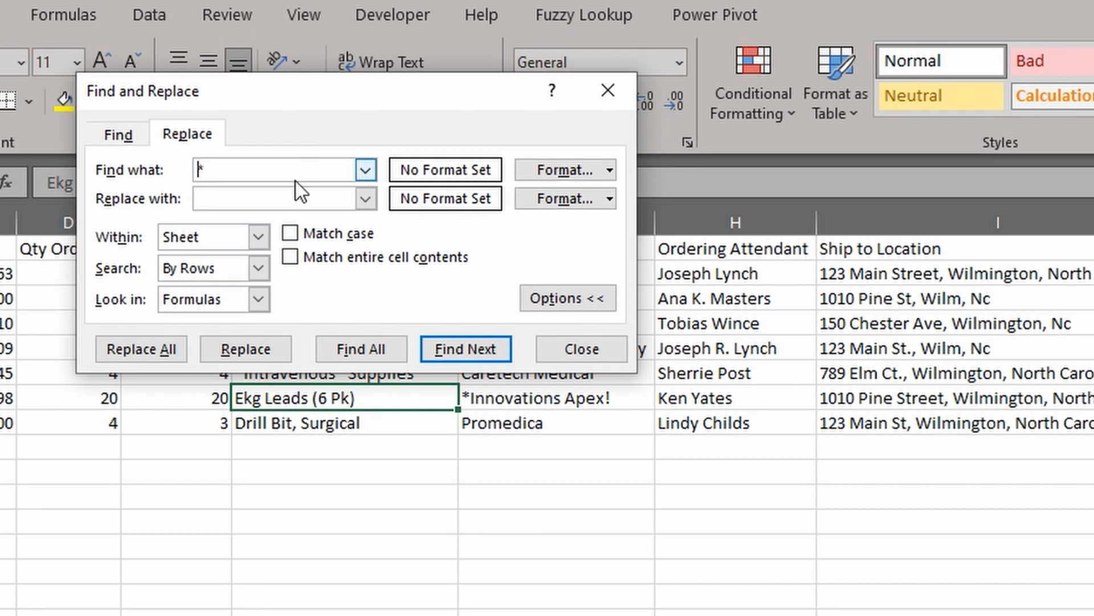
type("~")
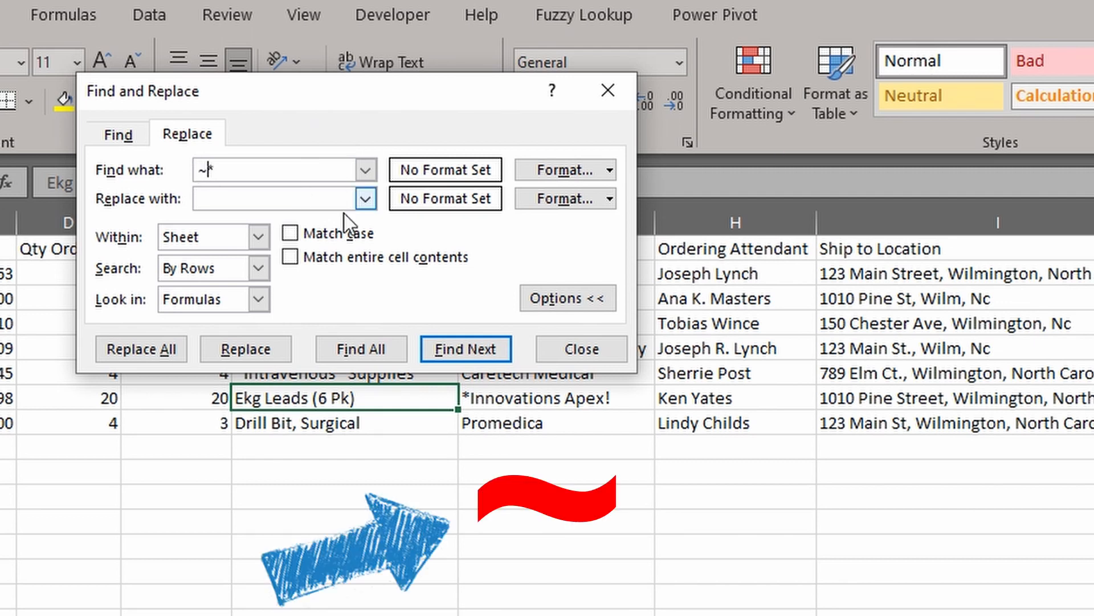
left_click(176, 349)
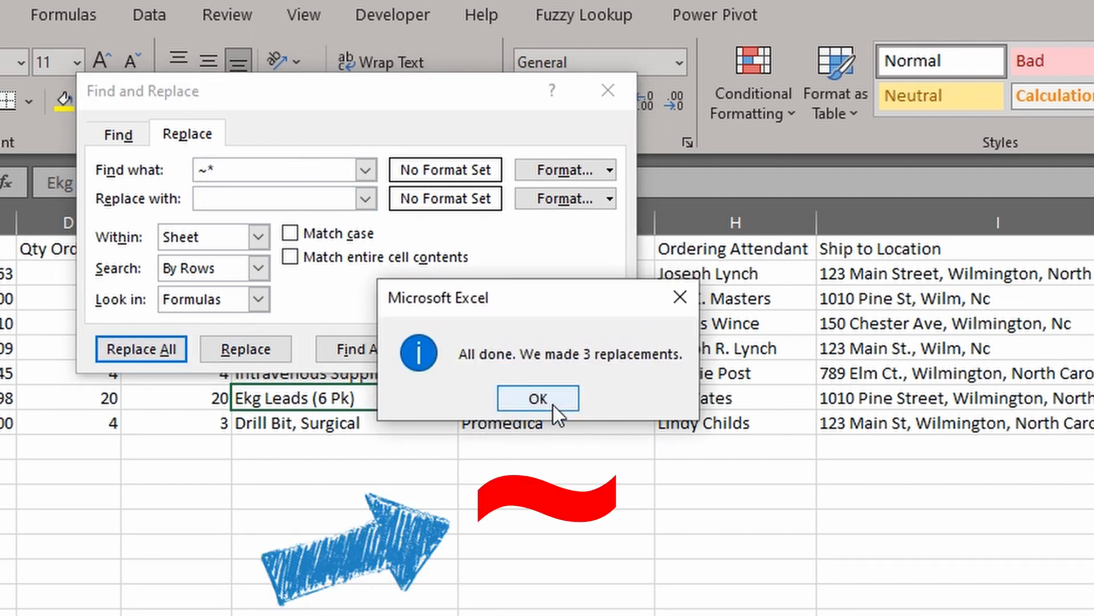
left_click(553, 408)
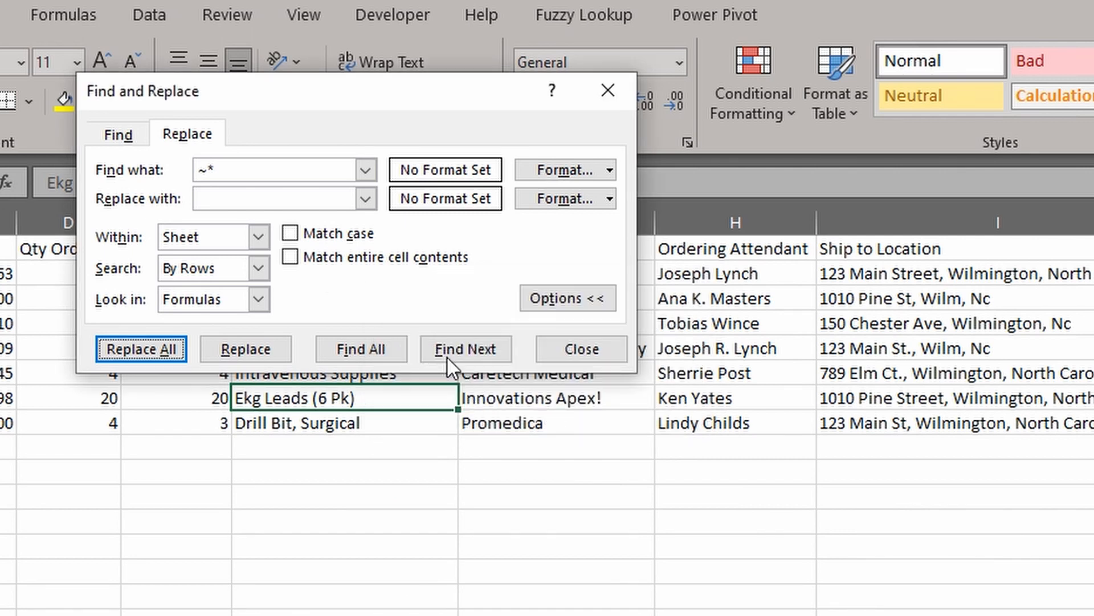
Start a new search for Nc and move the Find and Replace window off the table
left_click(274, 171)
key("BackSpace")
key("BackSpace")
type("Nc")
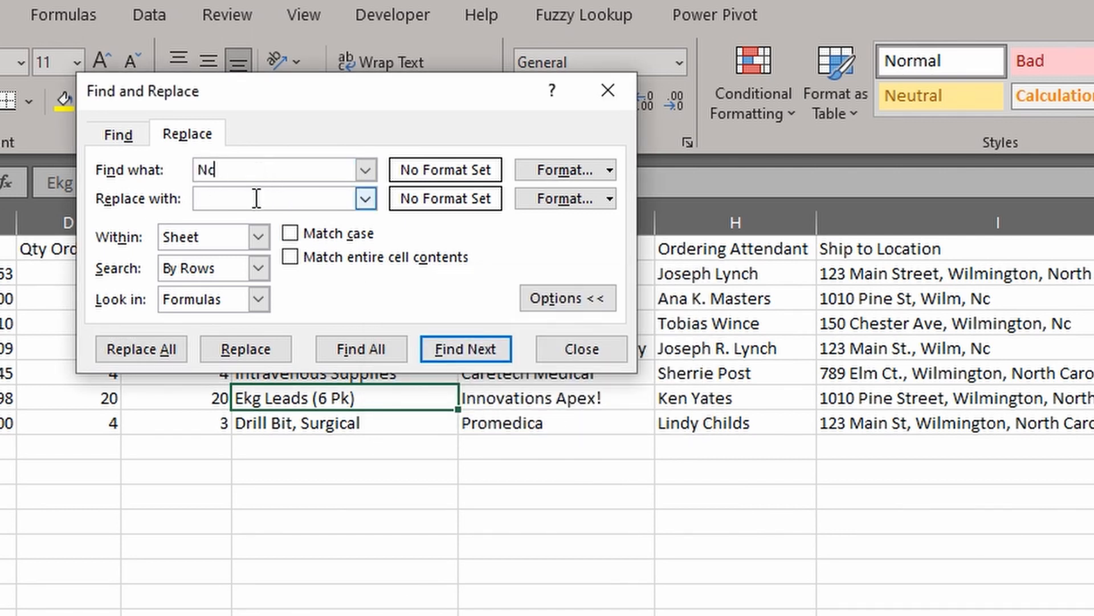
left_click(1041, 326)
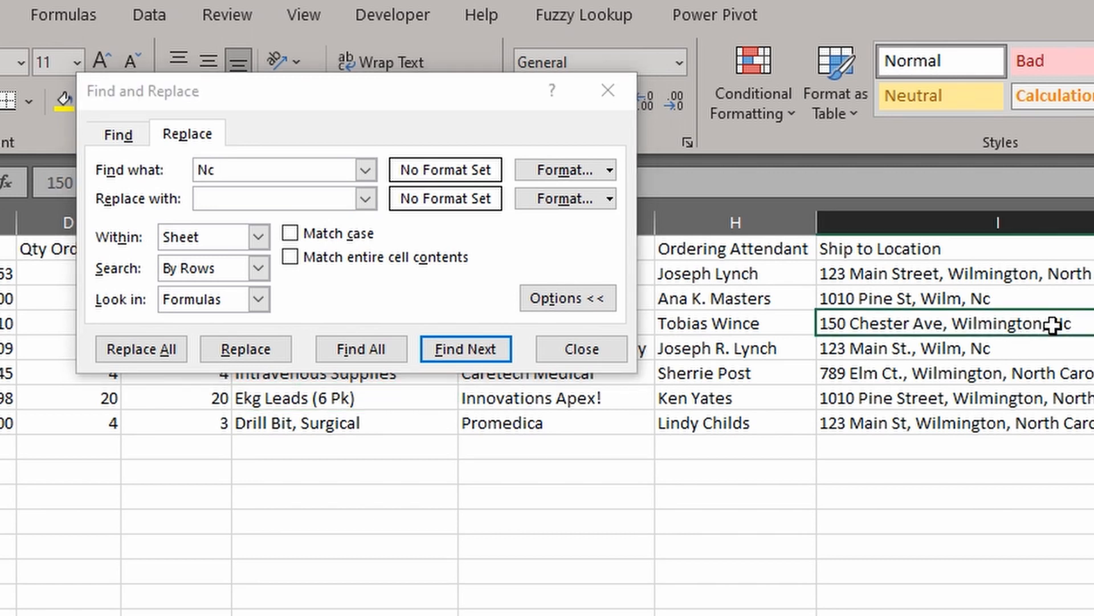
left_click_drag(436, 94, 962, 252)
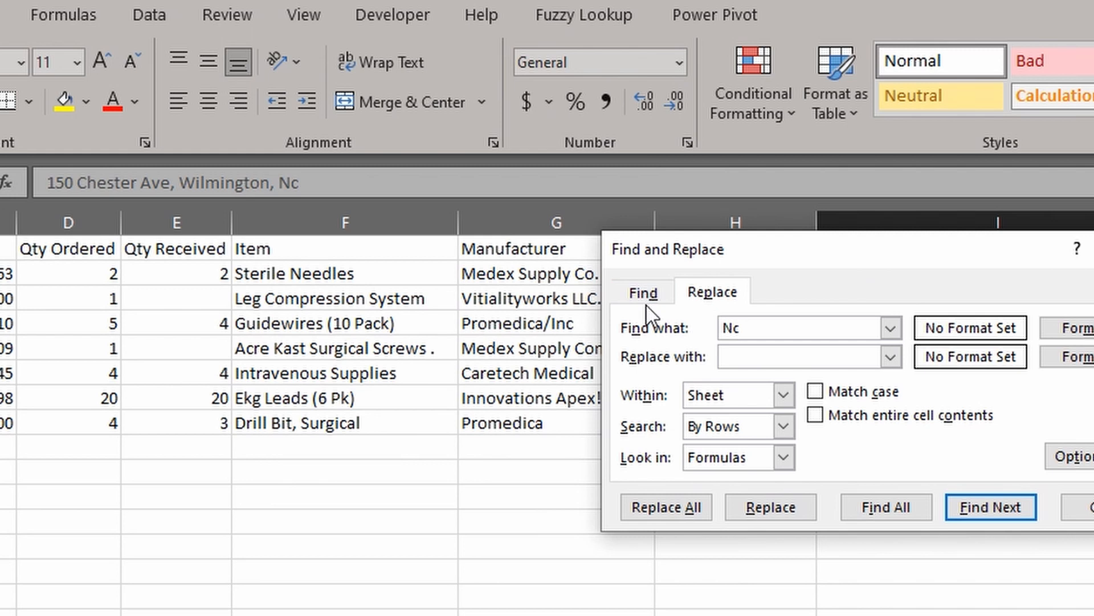
left_click_drag(719, 251, 952, 258)
left_click(596, 321)
Set up a case-sensitive replacement of Nc with North Carolina
left_click(956, 335)
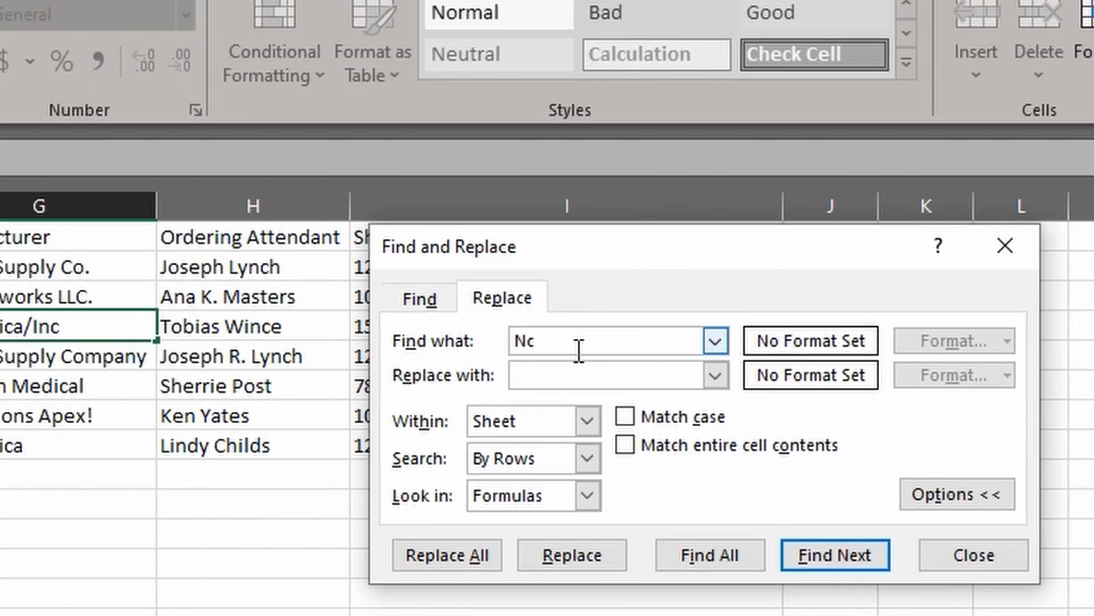
left_click_drag(529, 345, 505, 345)
left_click(625, 416)
left_click(554, 376)
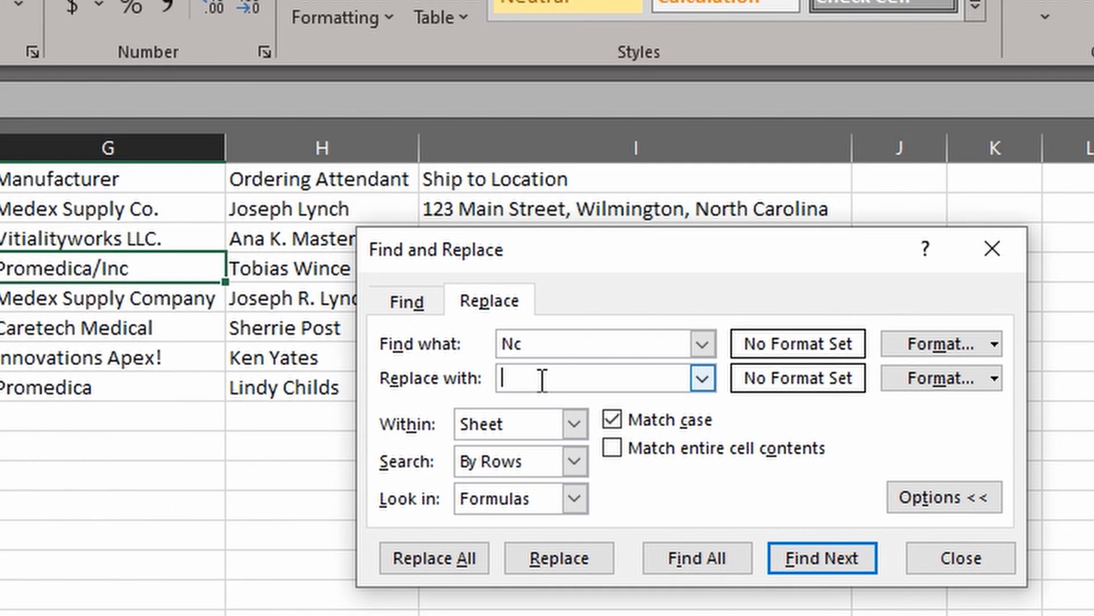
type("North Carolina")
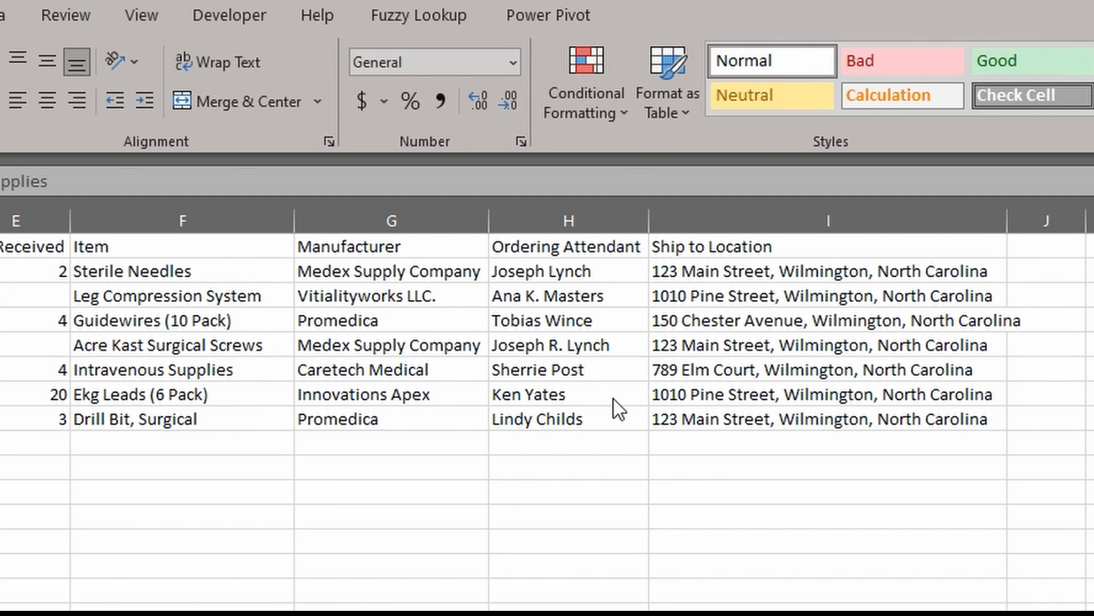
left_click(30, 296)
left_click(52, 349)
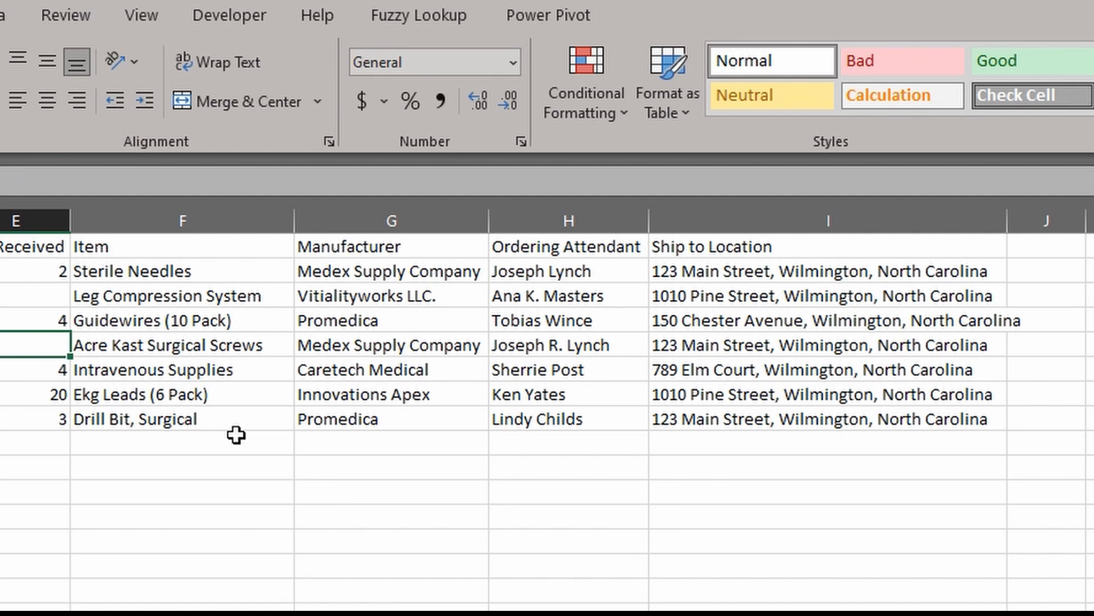
left_click(743, 223)
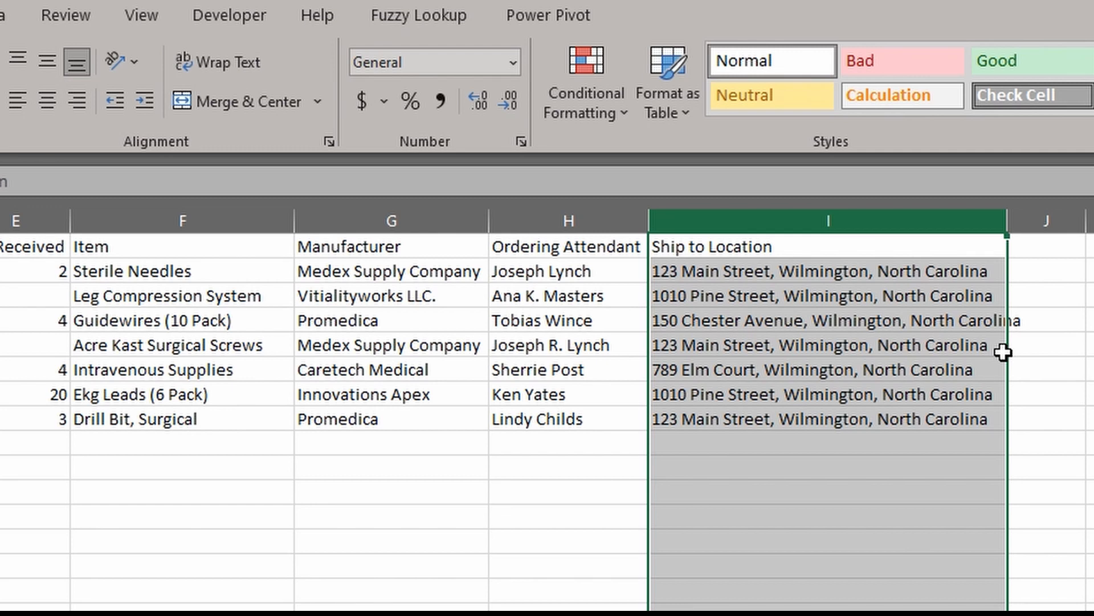
left_click(844, 277)
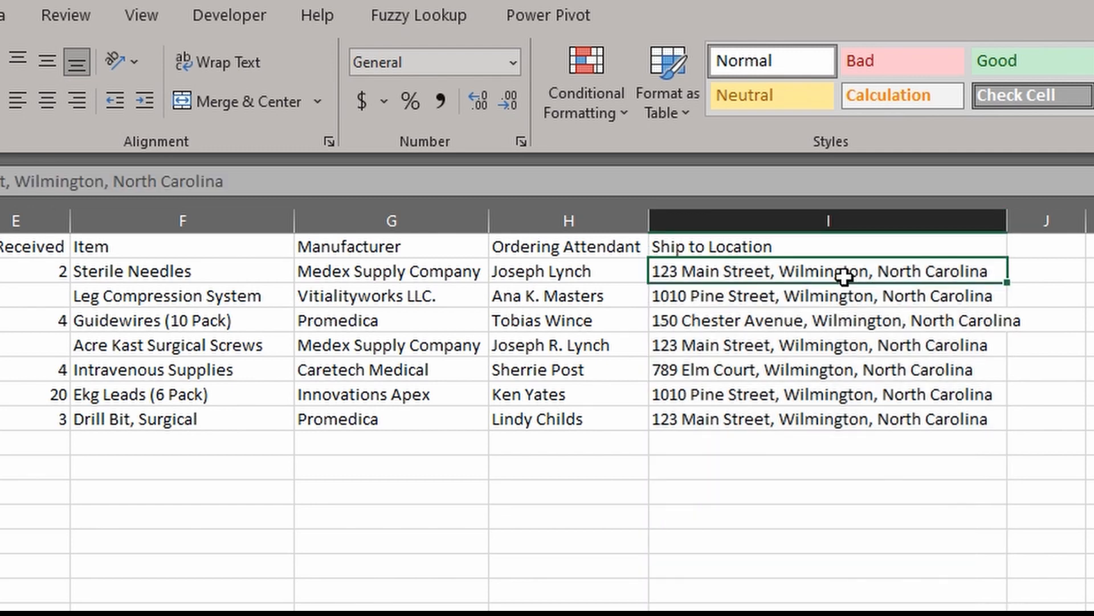
key("ctrl+shift+Down")
Split the Ship to Location addresses with Text to Columns, comma-delimited only, into three columns
left_click(1, 19)
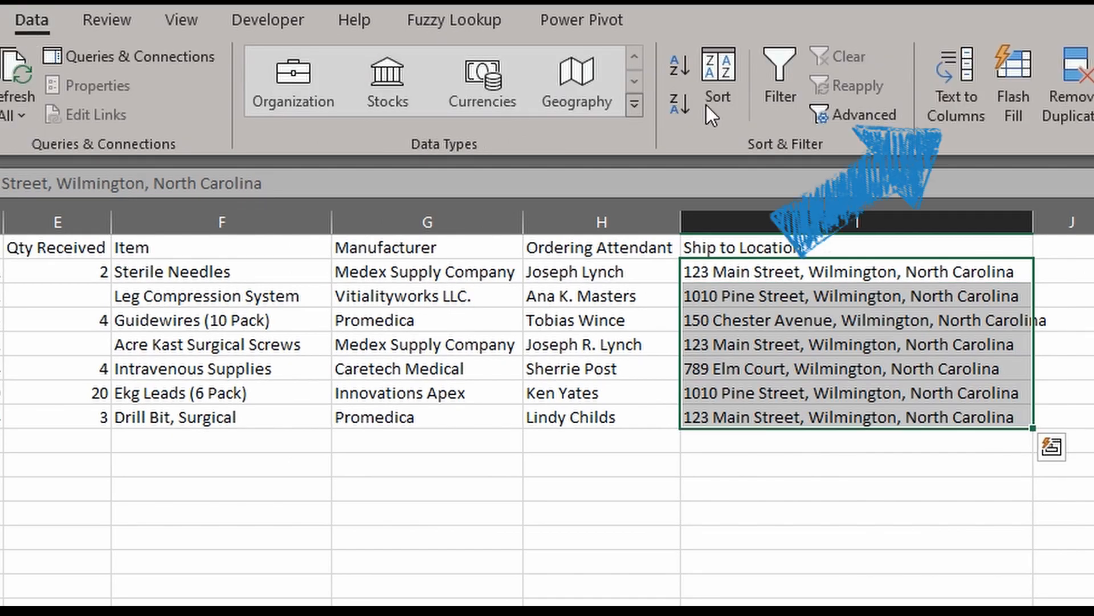
left_click(956, 107)
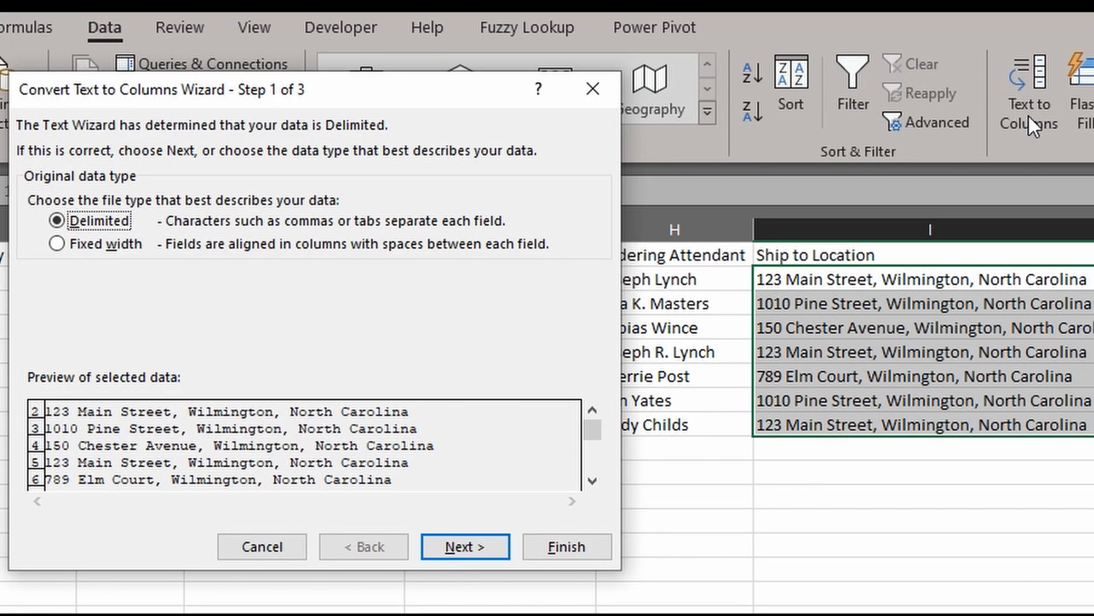
left_click(491, 538)
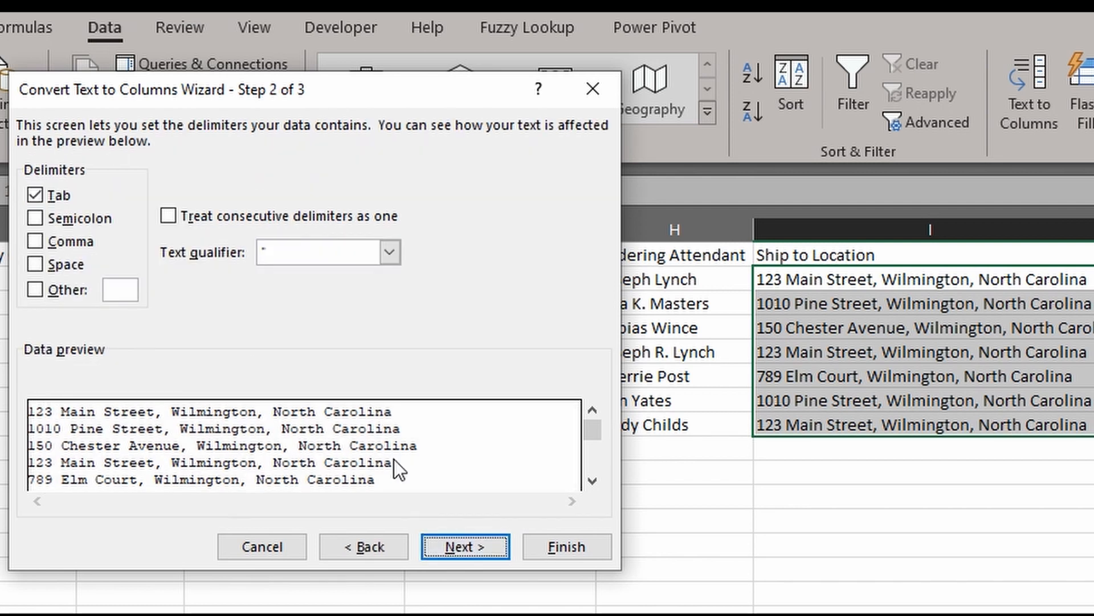
left_click(34, 198)
left_click(39, 241)
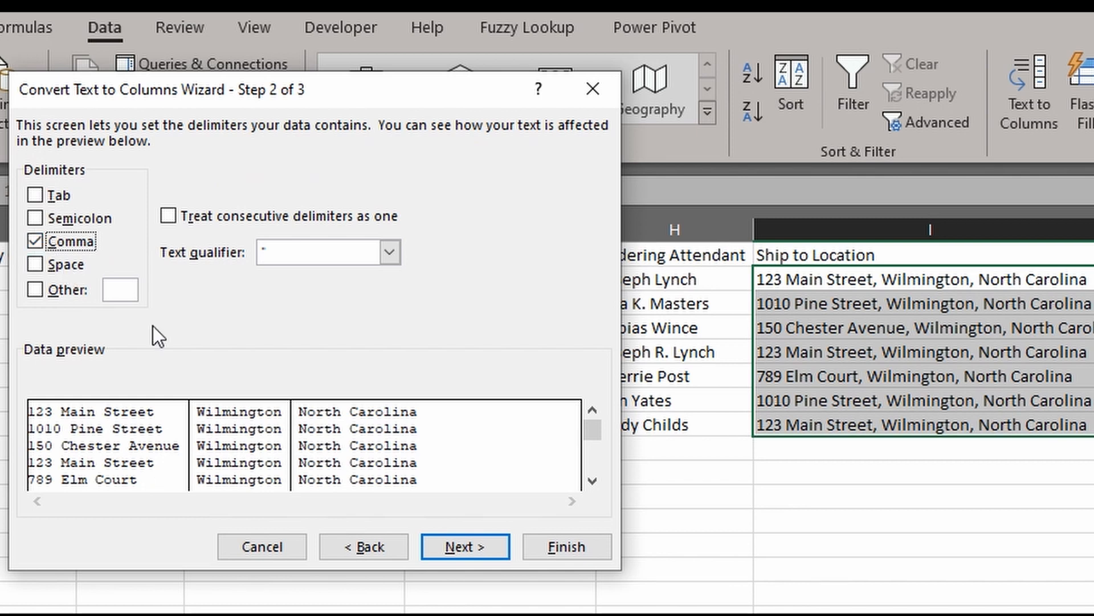
left_click(462, 551)
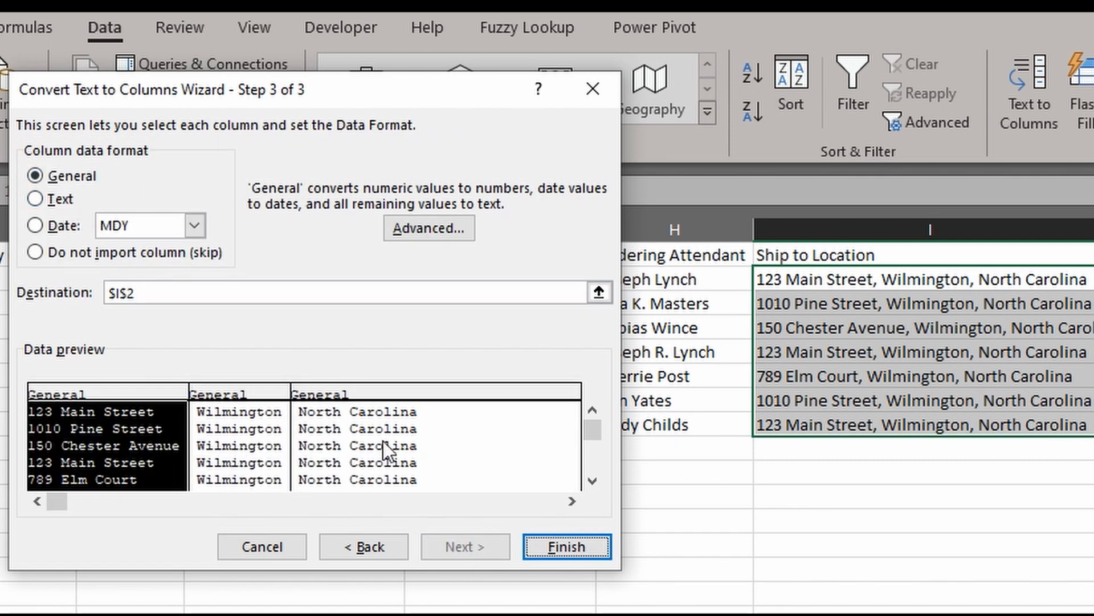
left_click(384, 425, "shift")
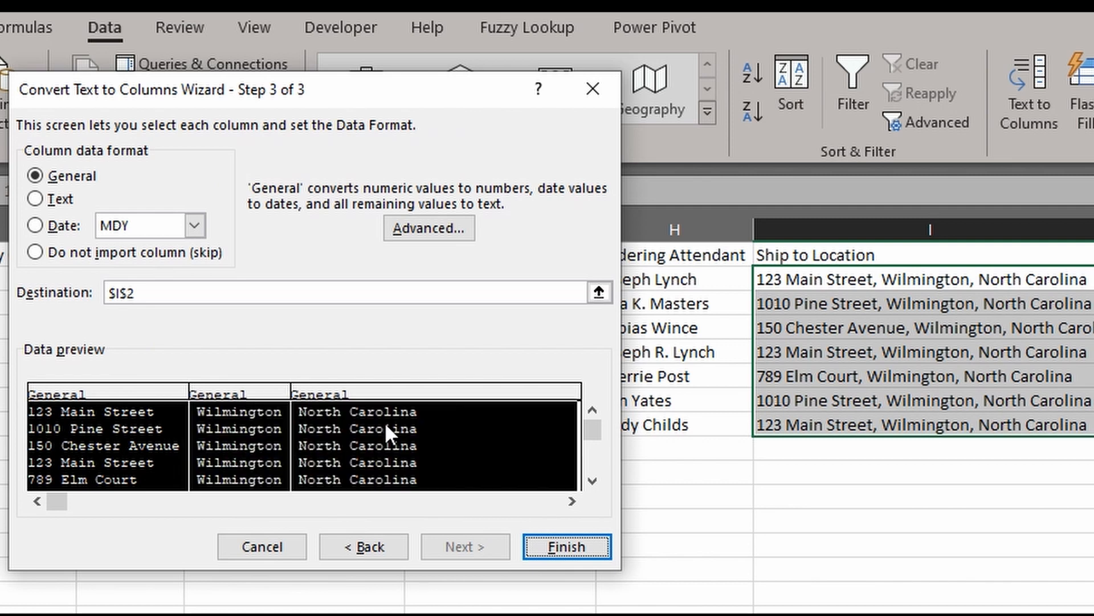
left_click(584, 549)
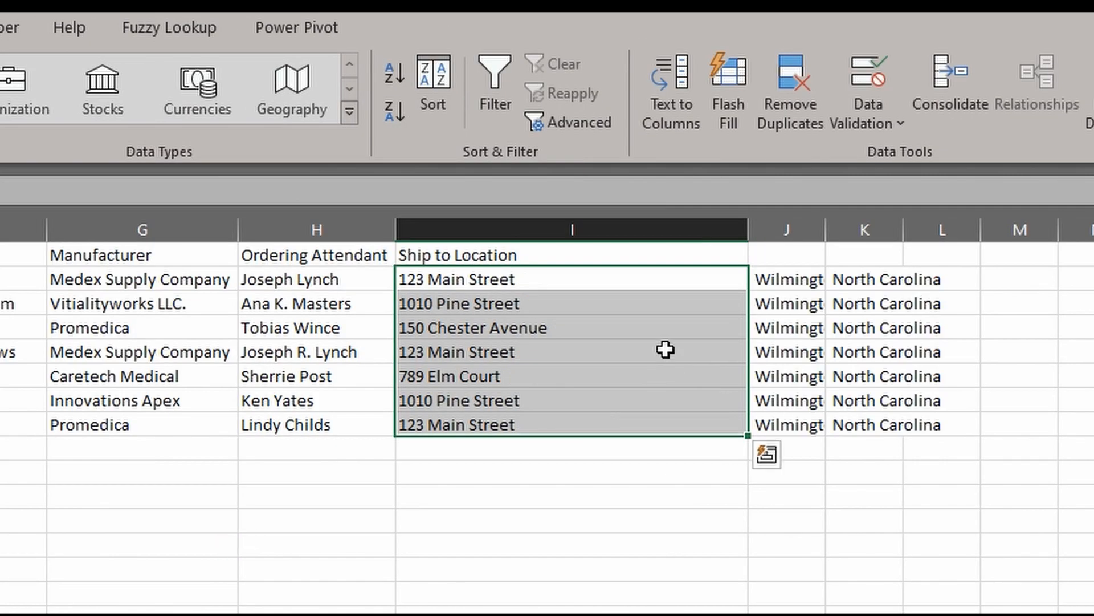
left_click(533, 328)
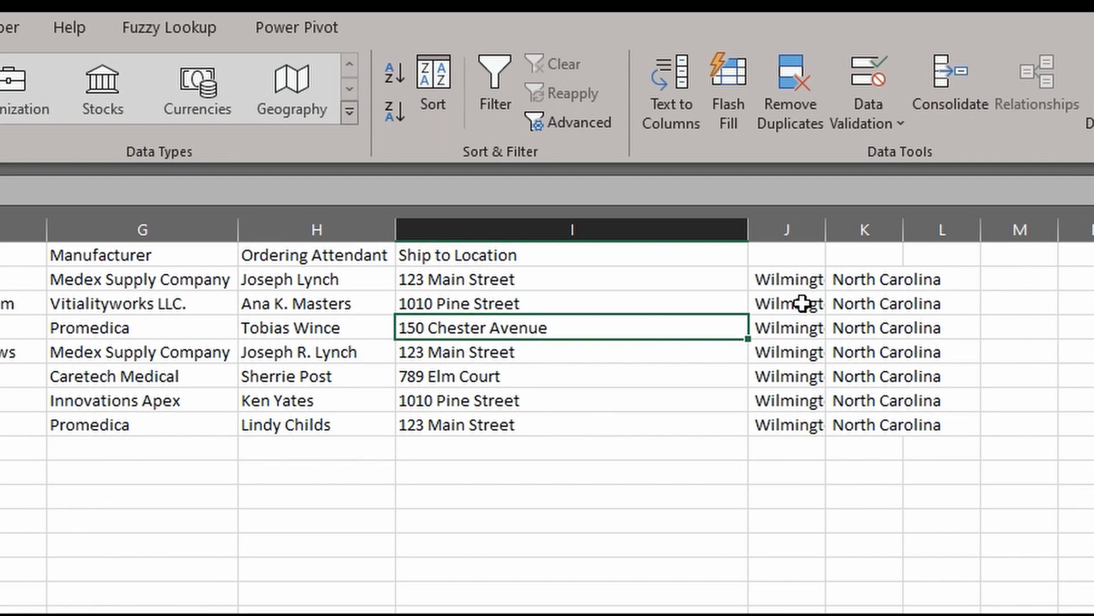
left_click(655, 256)
Undo the split and fill =TEXTSPLIT(I2,", ") from J2 down to row 8
key("Down")
key("ctrl+e")
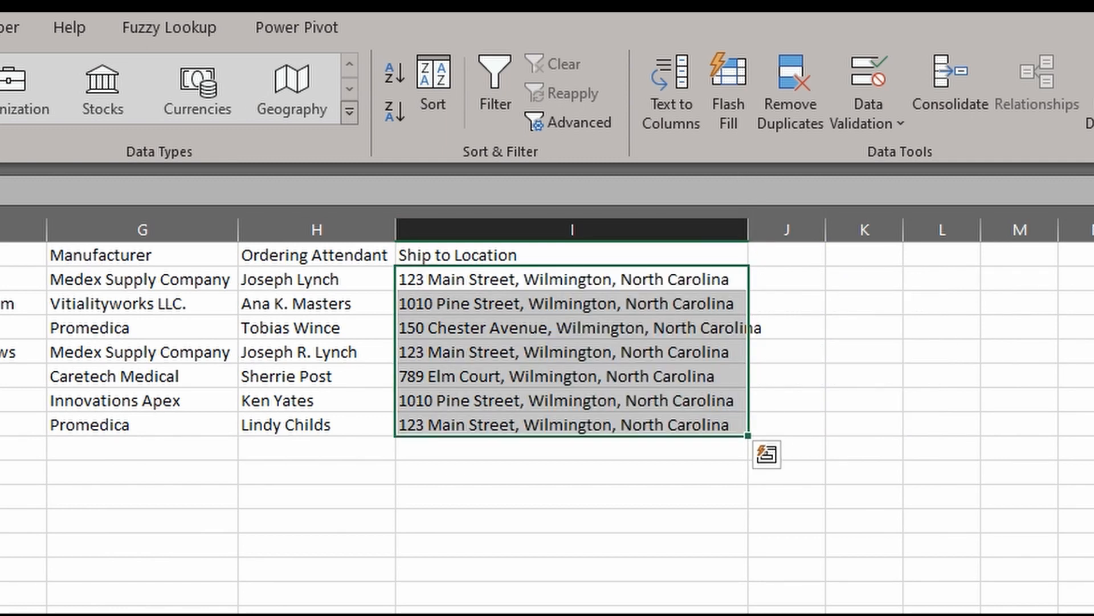
left_click(693, 373)
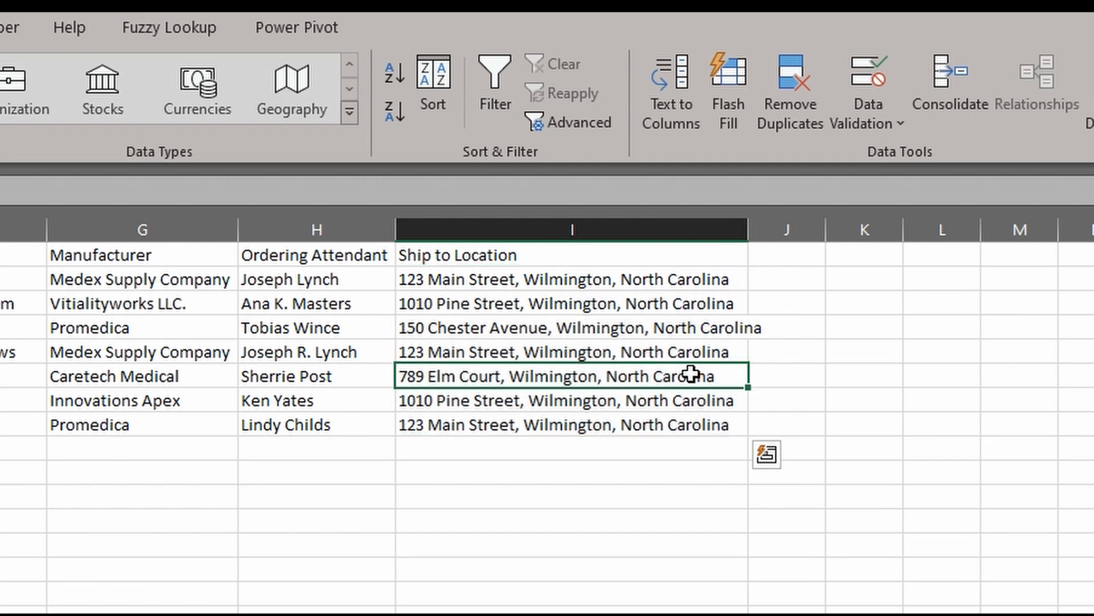
left_click(784, 280)
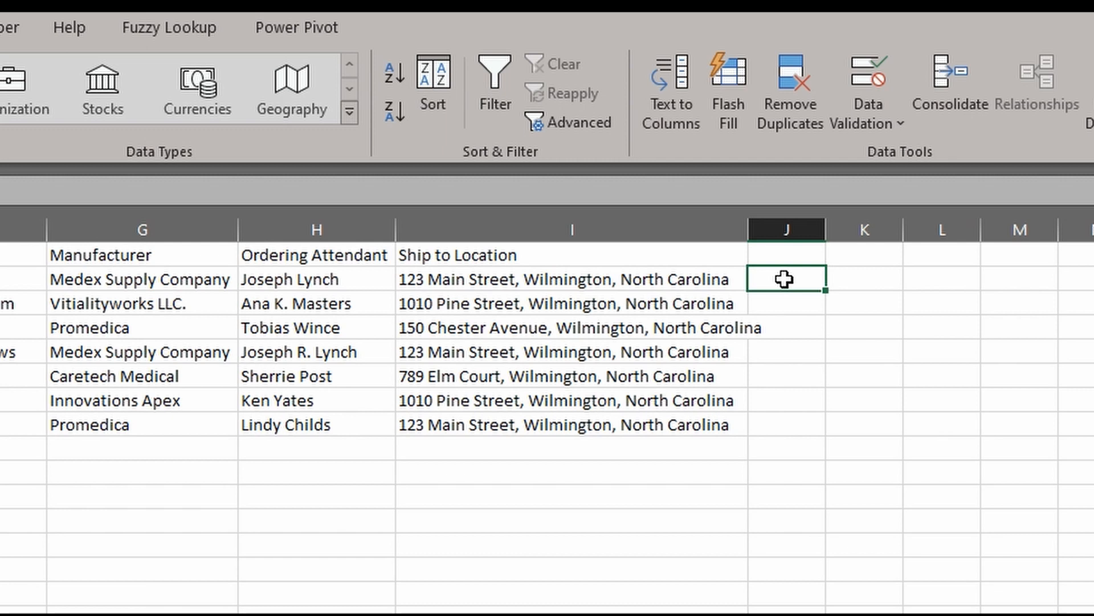
type("=")
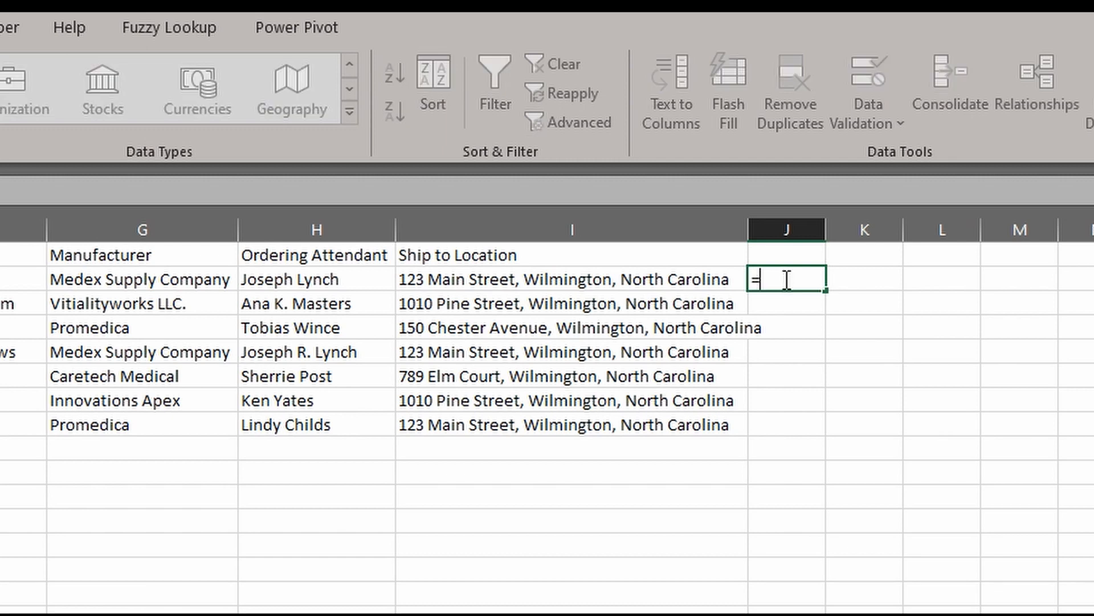
type("TEXTSPLIT(")
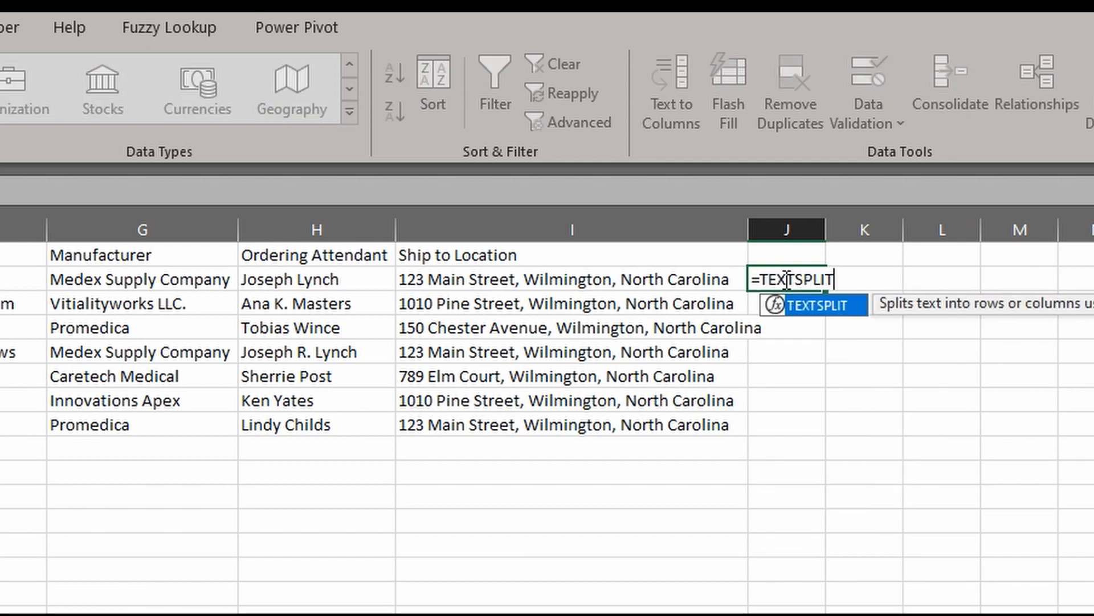
left_click(682, 278)
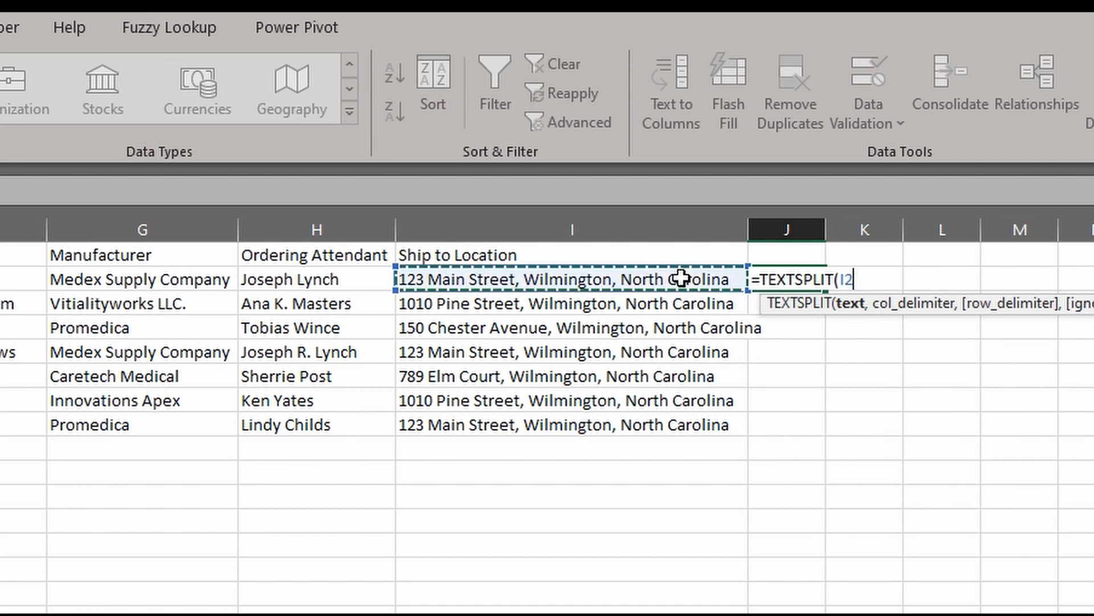
type(",\", \"")
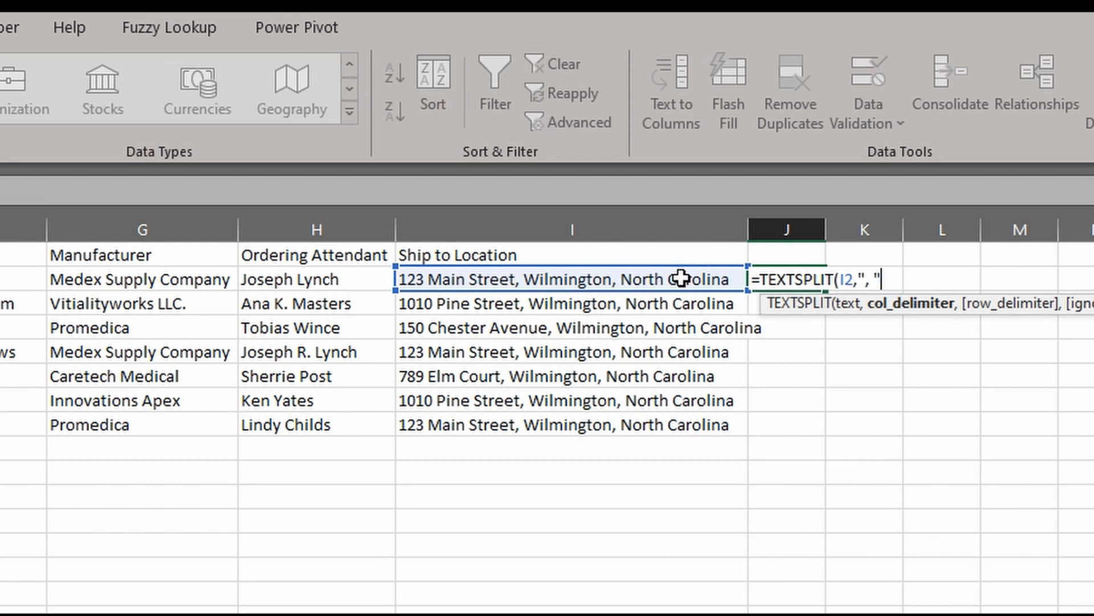
type(")")
key("Return")
left_click(819, 281)
left_click_drag(819, 280, 831, 443)
Copy J2:L8 and paste it back as plain values
left_click(929, 423, "shift")
key("ctrl+c")
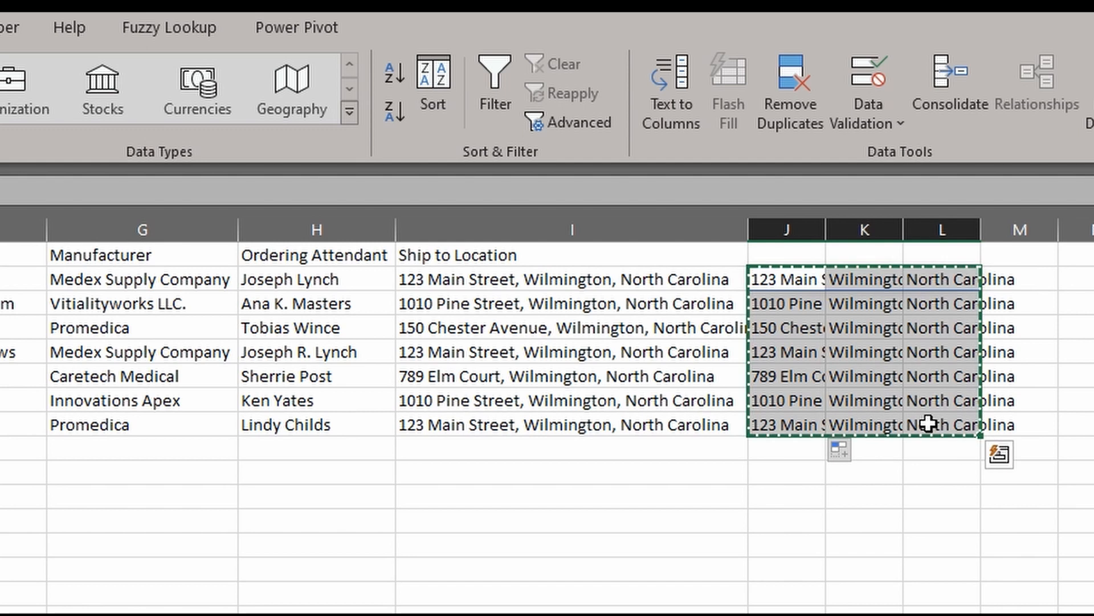
key("alt")
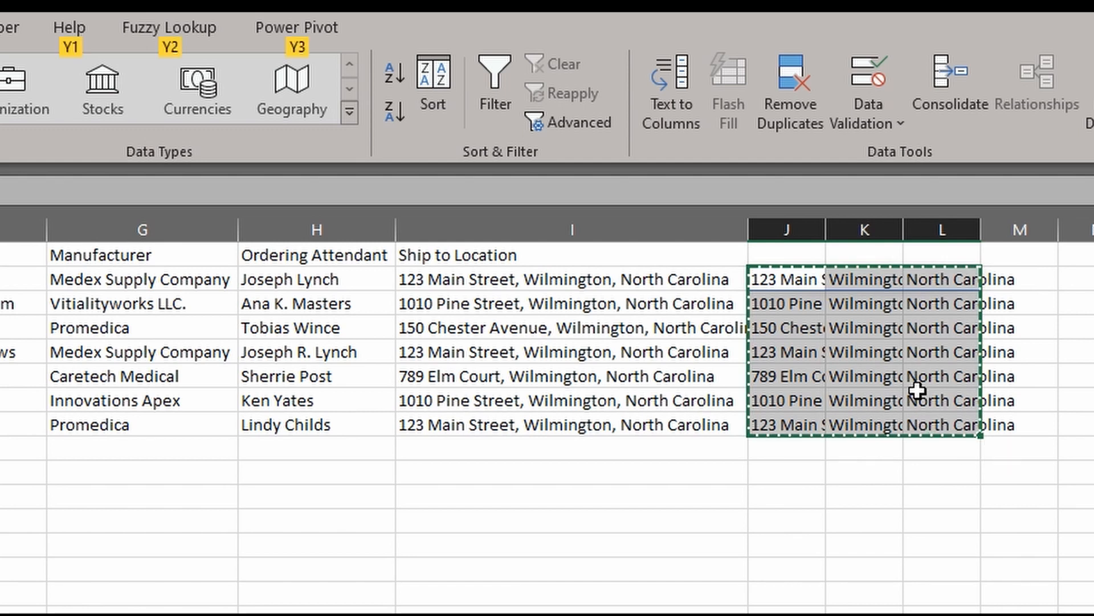
key("h")
key("v")
key("v")
Add the headers Street, City and State in J1:L1
left_click(785, 255)
type("Street")
key("Tab")
type("City")
key("Tab")
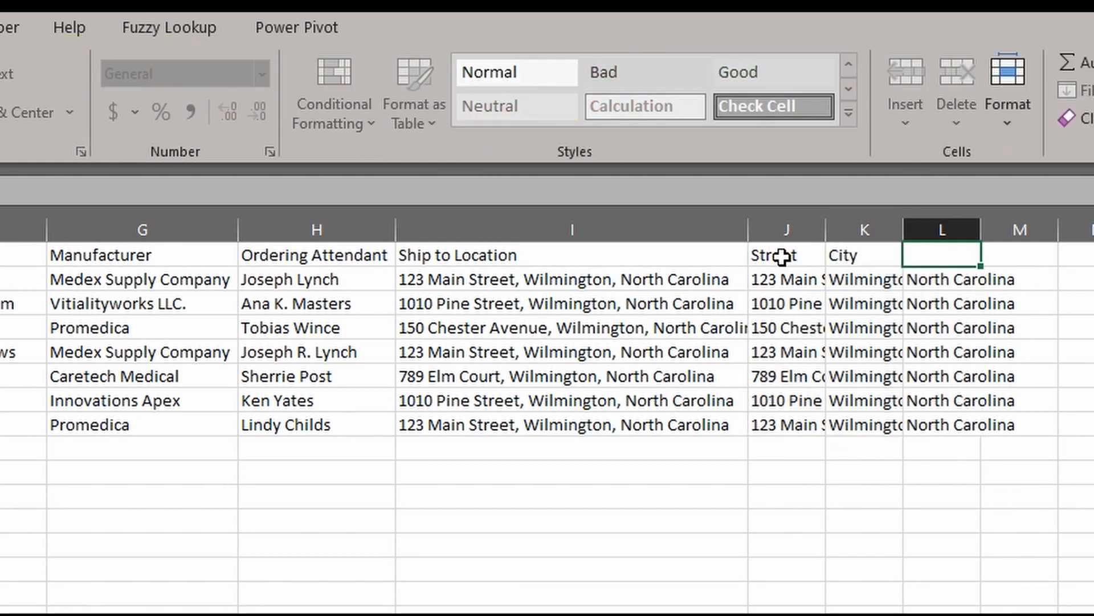
type("State")
key("Return")
right_click(691, 229)
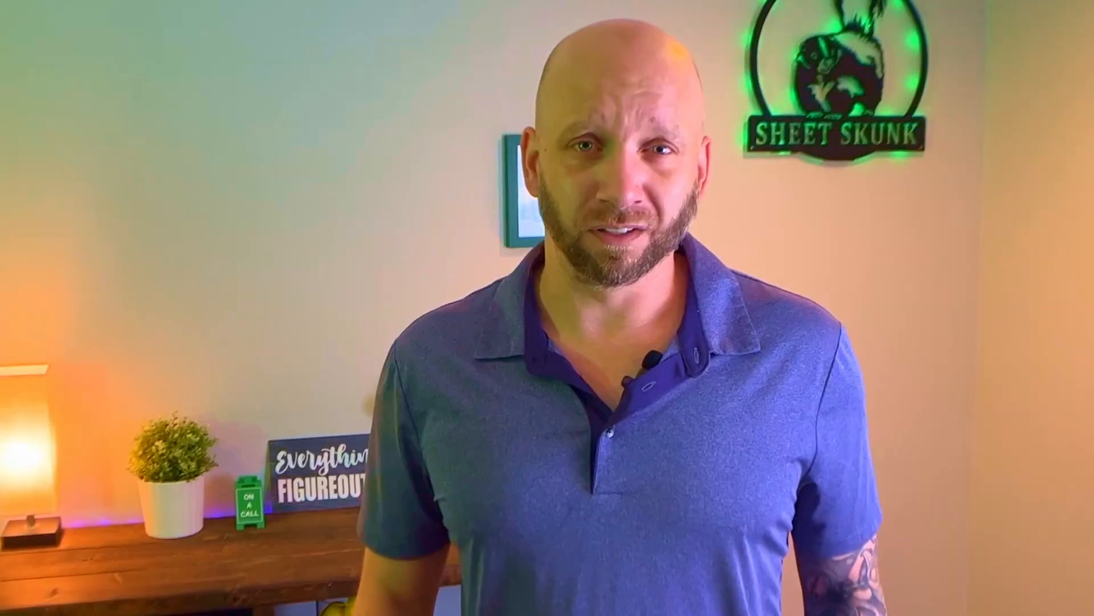